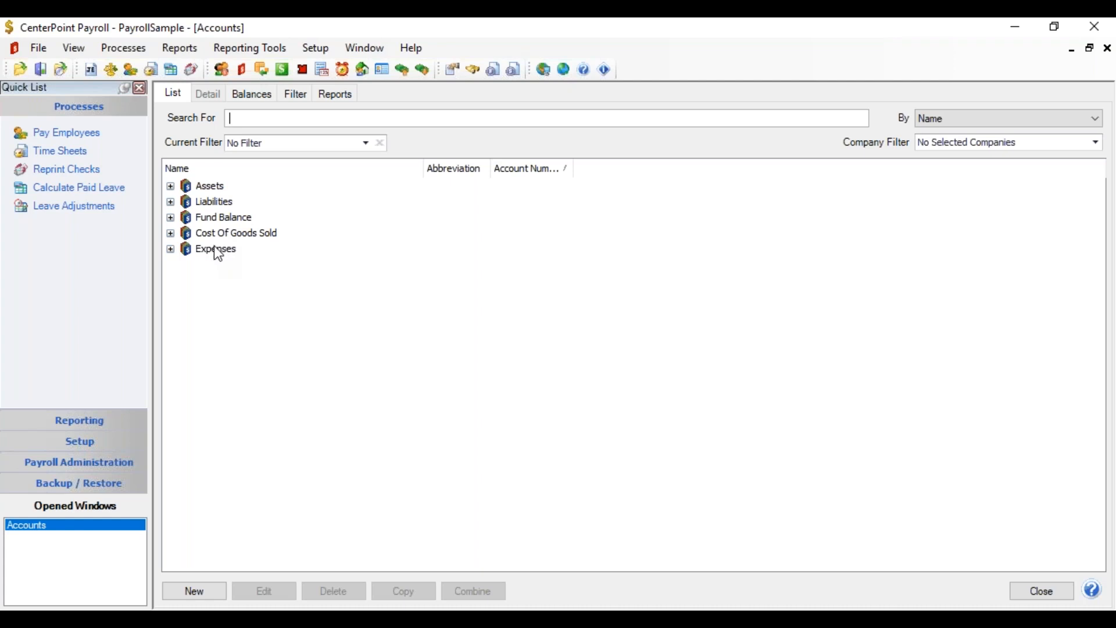
Step: Expand Assets, Liabilities and Expenses to examine the cash and payroll liability accounts, including the state taxes and state unemployment subaccounts
{"action": "left_click", "coordinate": [172, 188]}
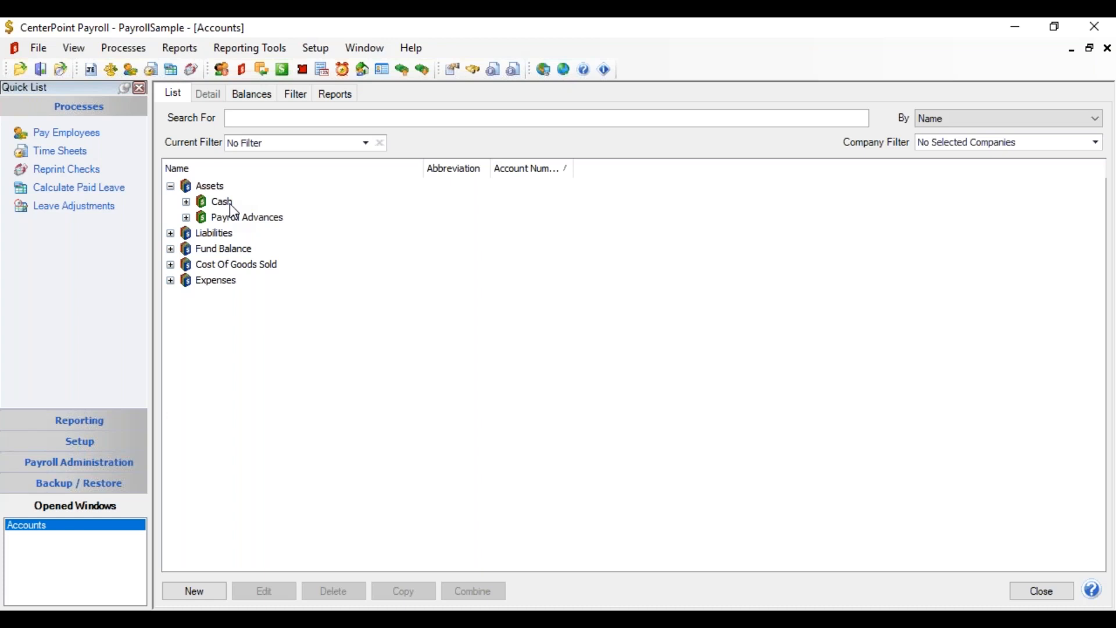
{"action": "left_click", "coordinate": [186, 203]}
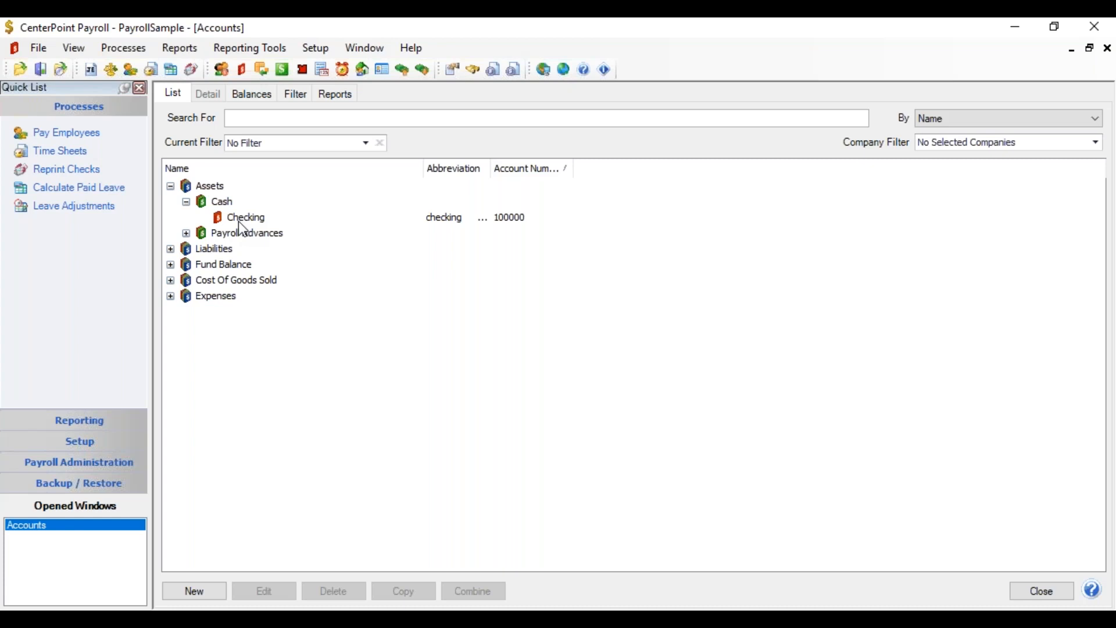
{"action": "left_click", "coordinate": [170, 250]}
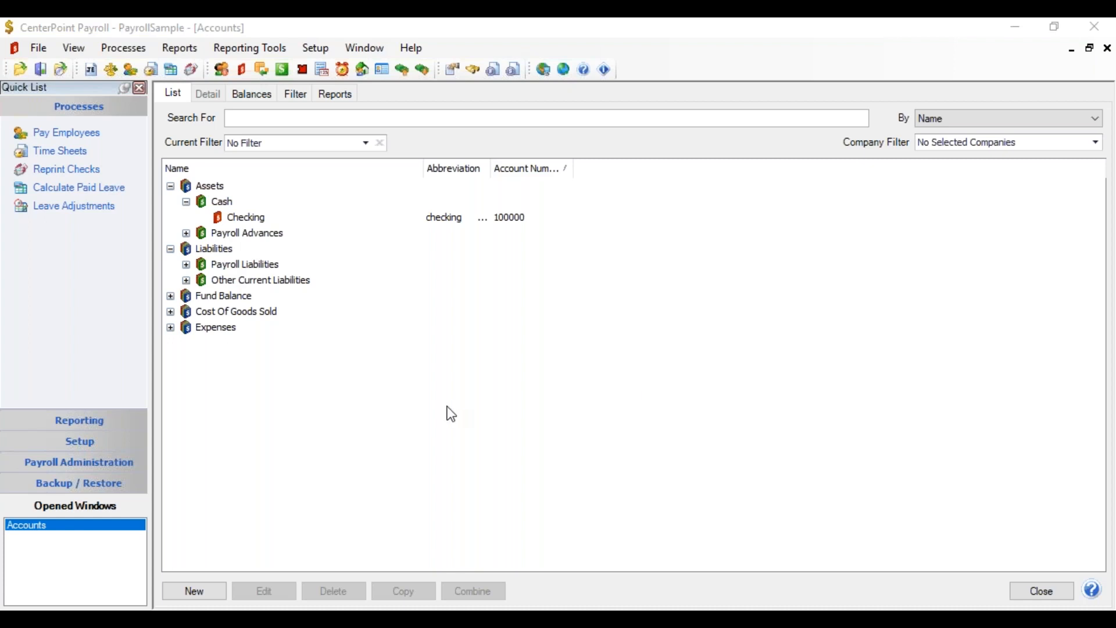
{"action": "left_click", "coordinate": [171, 328]}
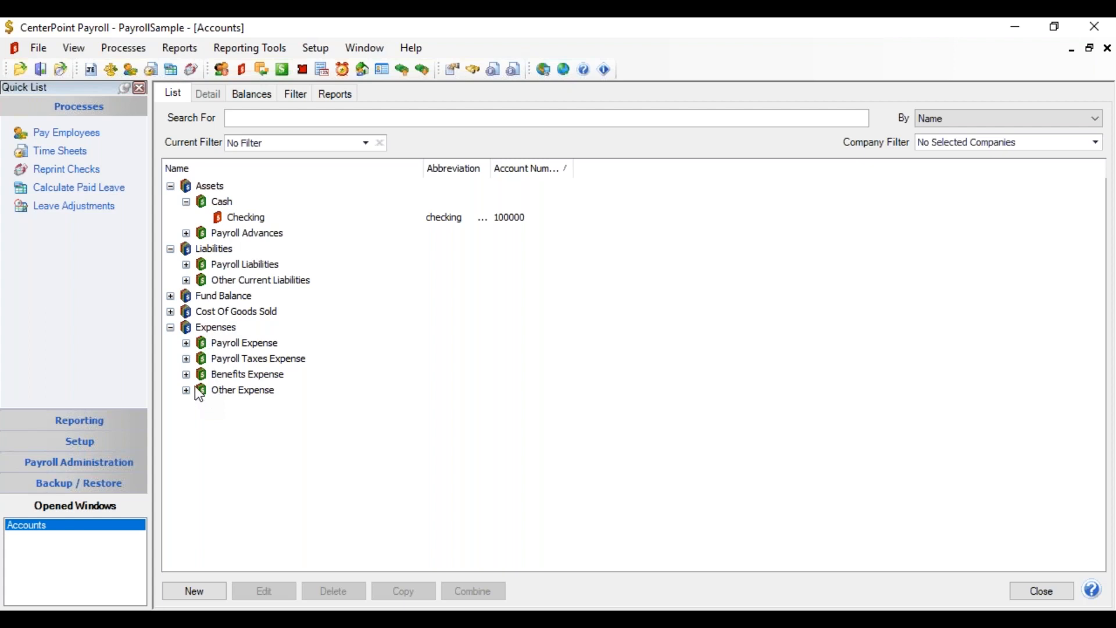
{"action": "left_click", "coordinate": [186, 266]}
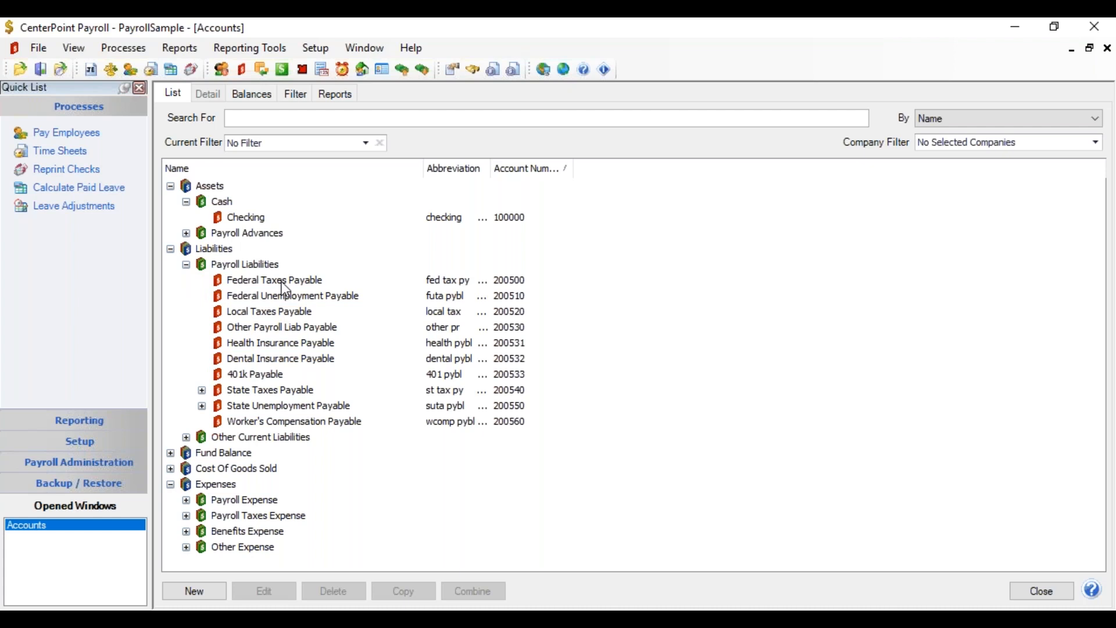
{"action": "left_click", "coordinate": [202, 390]}
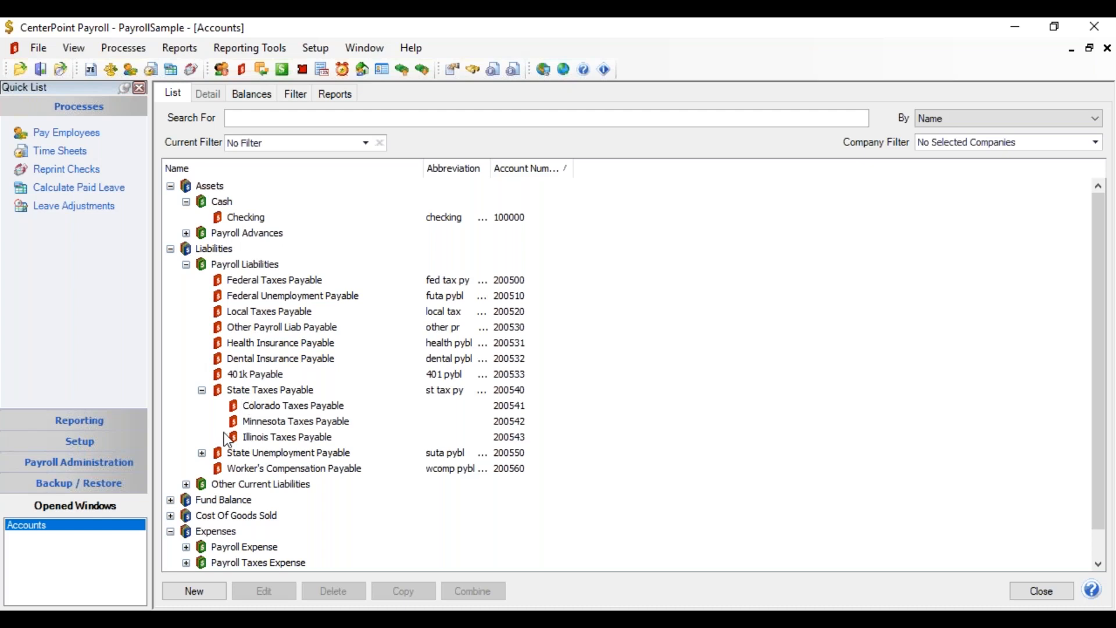
{"action": "left_click", "coordinate": [202, 453]}
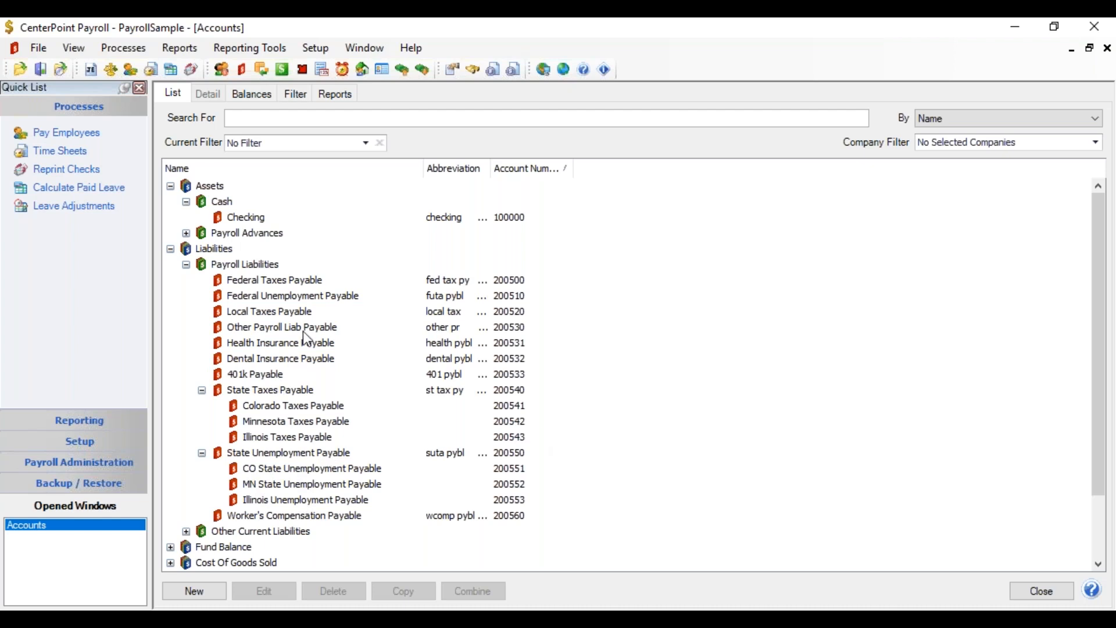
Step: Try to delete the Federal Unemployment Payable account from Payroll Liabilities
{"action": "left_click", "coordinate": [284, 300]}
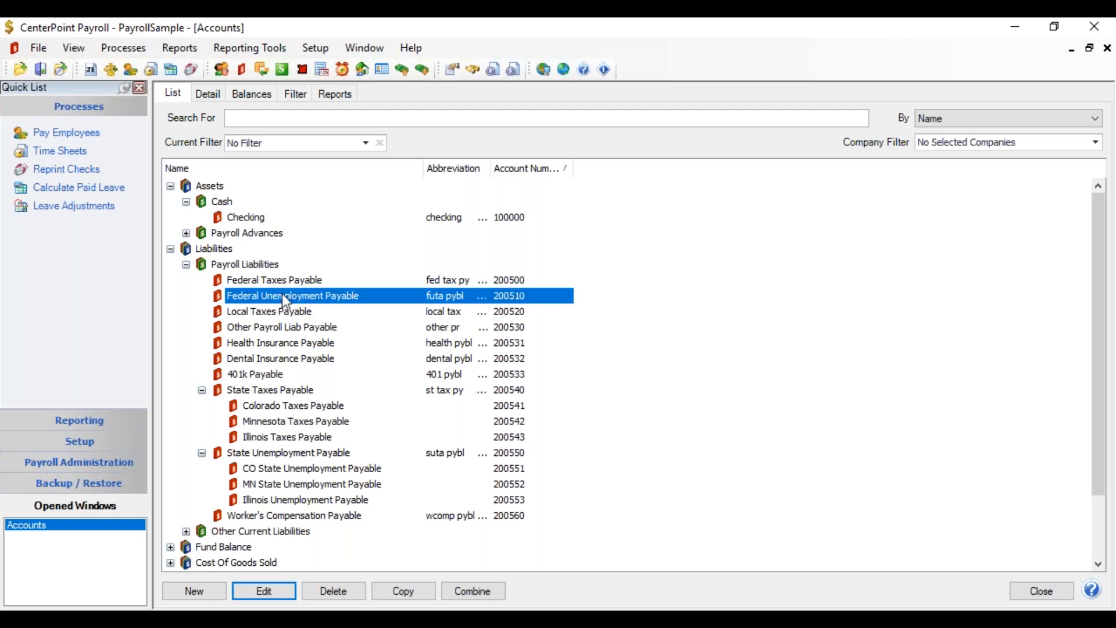
{"action": "left_click", "coordinate": [334, 592]}
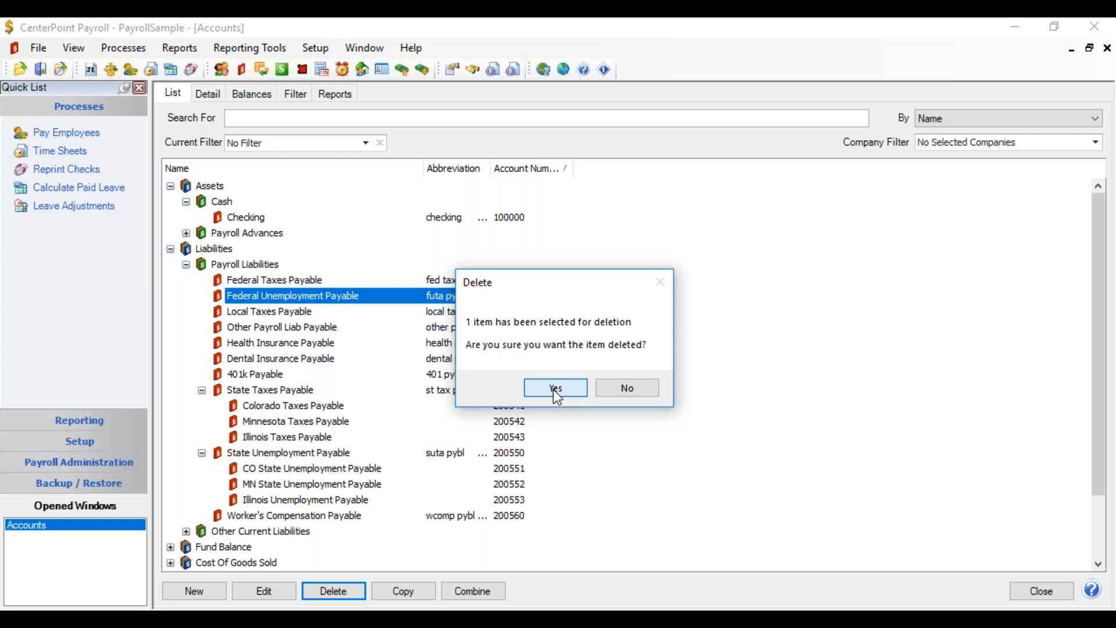
{"action": "left_click", "coordinate": [556, 393]}
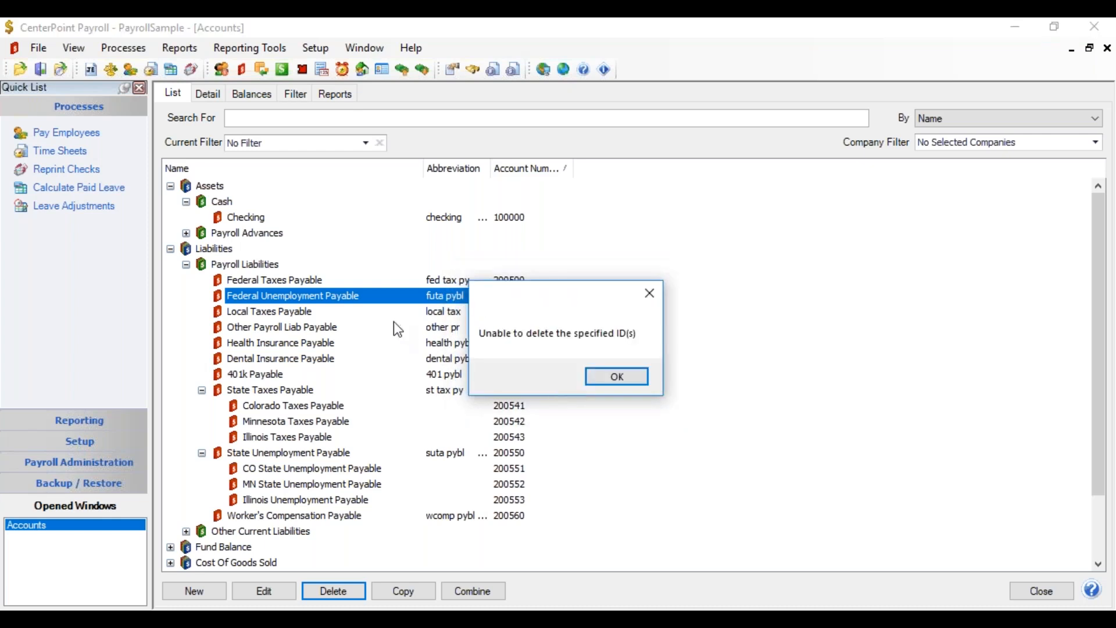
{"action": "left_click", "coordinate": [612, 379]}
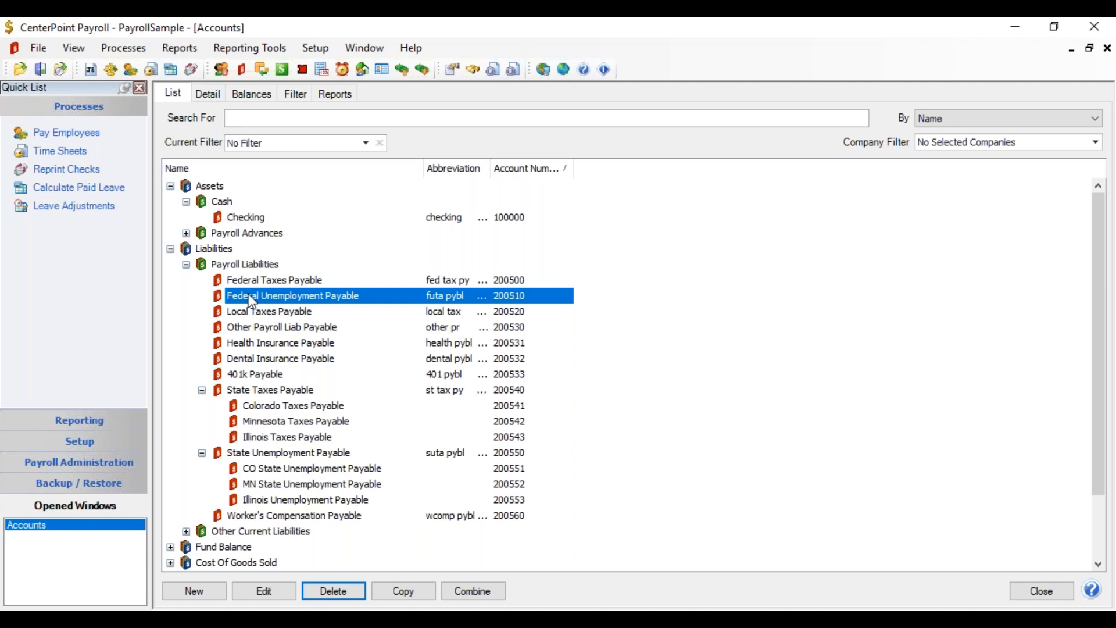
Step: Open the Federal Unemployment Payable account's details and go to its name for editing
{"action": "double_click", "coordinate": [287, 296]}
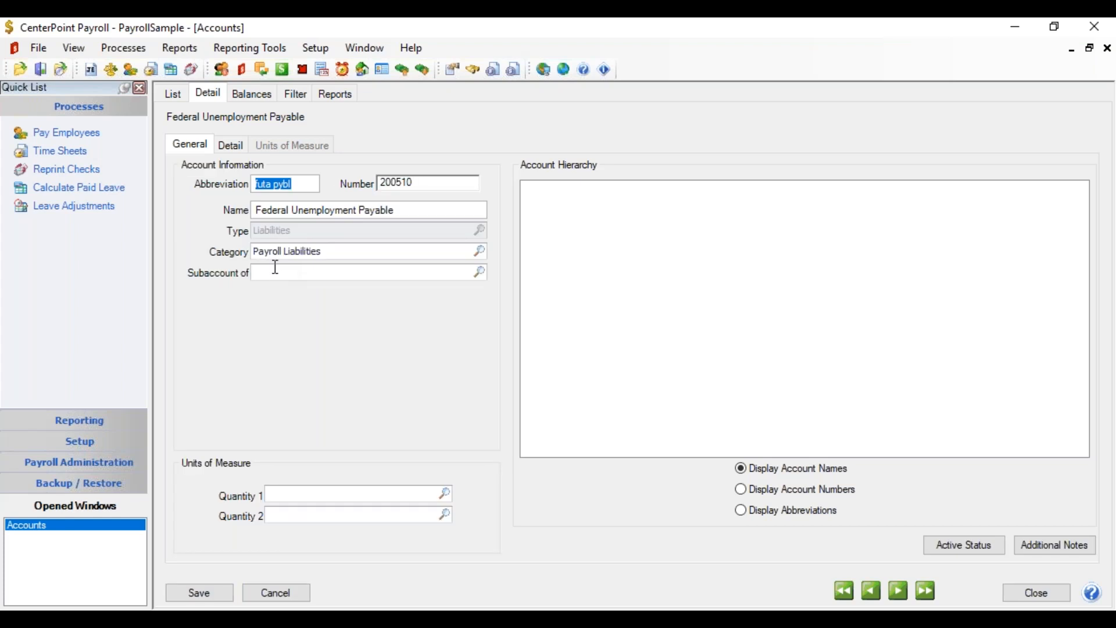
{"action": "left_click", "coordinate": [402, 210]}
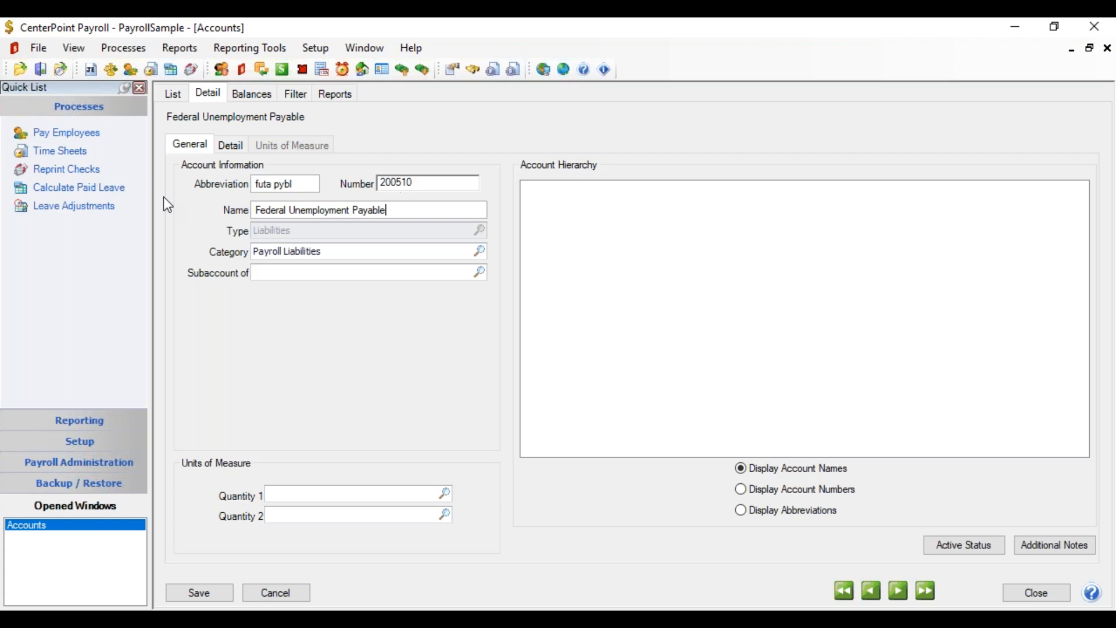
Step: Set the account number mask to 9999-99 at database level in the account preferences and save it
{"action": "left_click", "coordinate": [40, 50]}
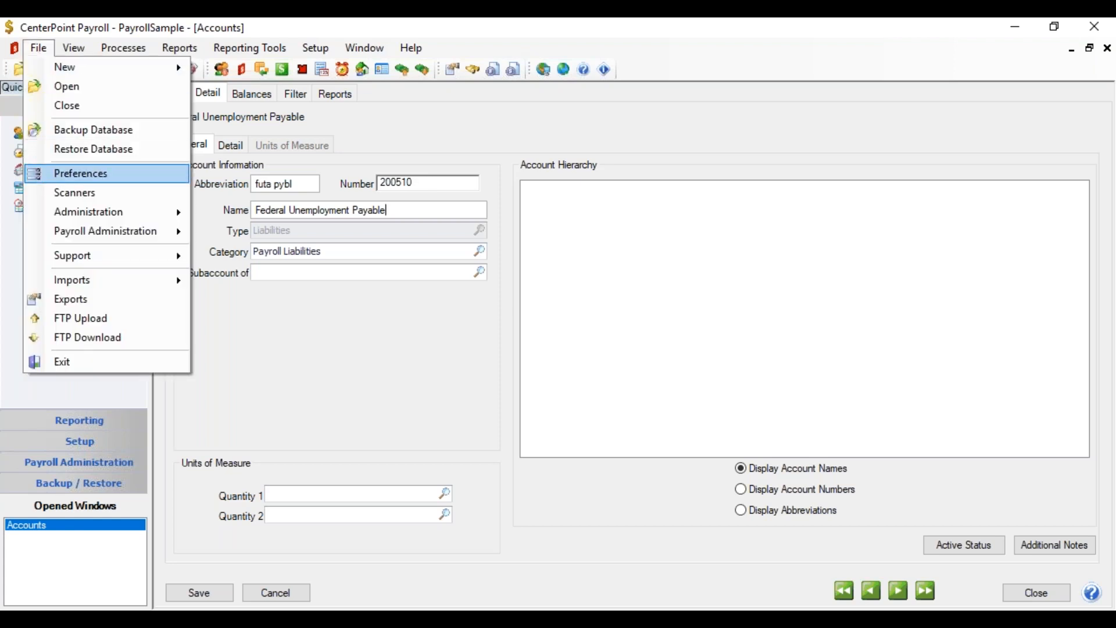
{"action": "left_click", "coordinate": [80, 173]}
{"action": "left_click", "coordinate": [191, 233]}
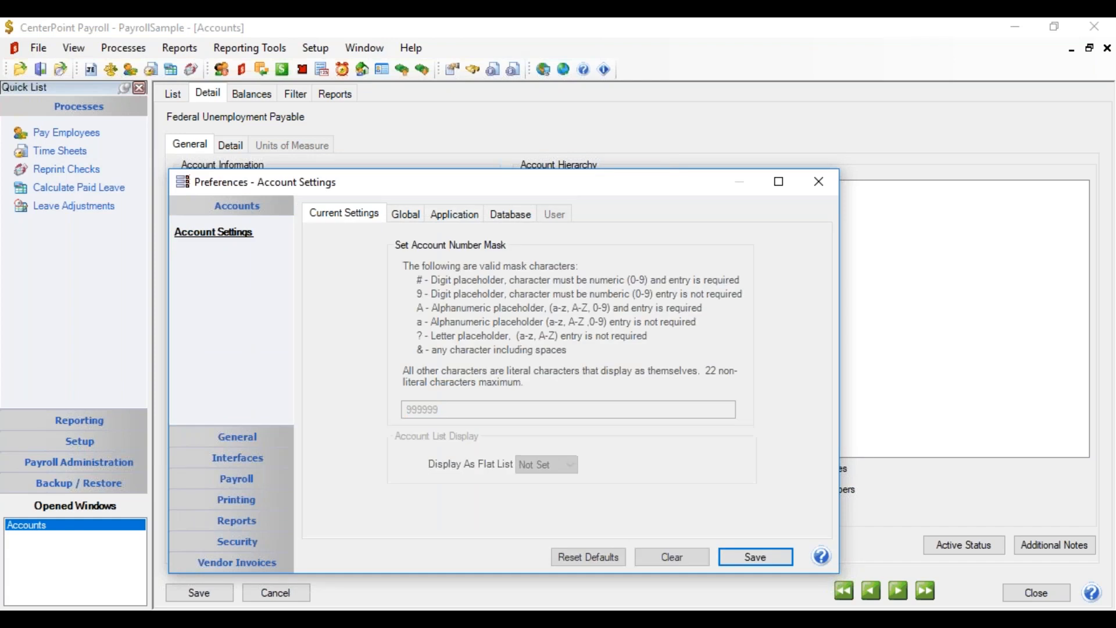
{"action": "left_click", "coordinate": [505, 216]}
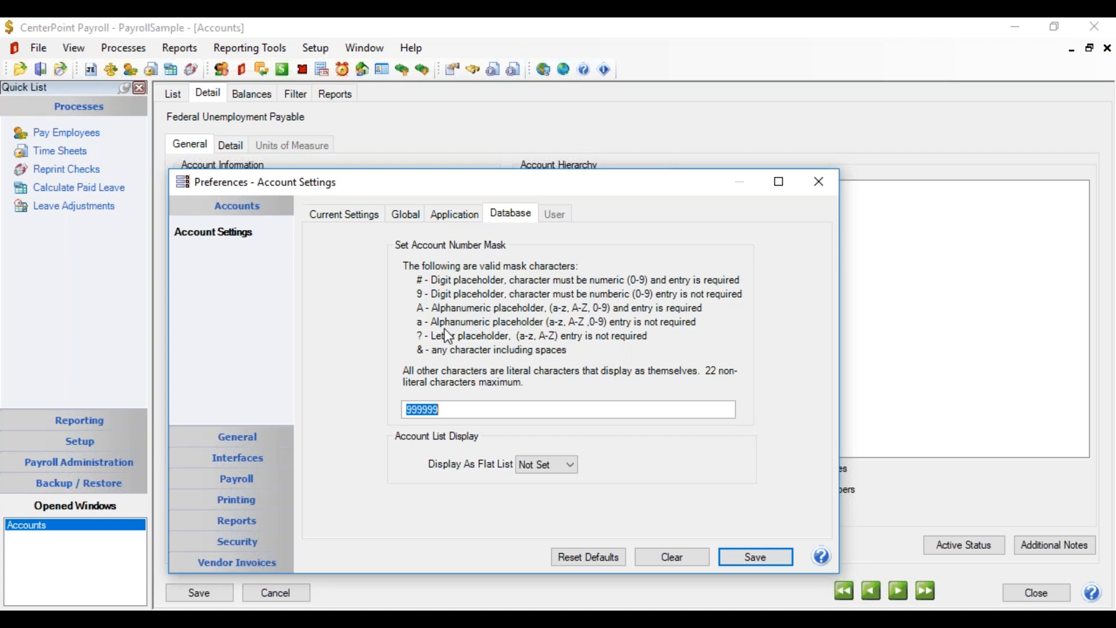
{"action": "left_click", "coordinate": [446, 407]}
{"action": "left_click", "coordinate": [427, 409]}
{"action": "type", "text": "-"}
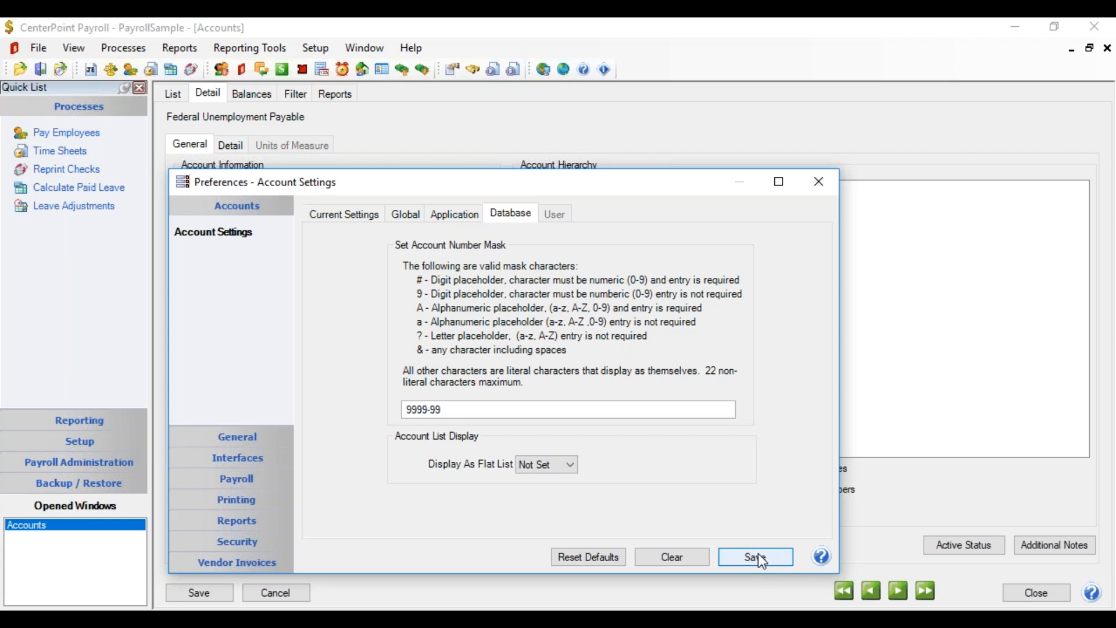
{"action": "left_click", "coordinate": [734, 553]}
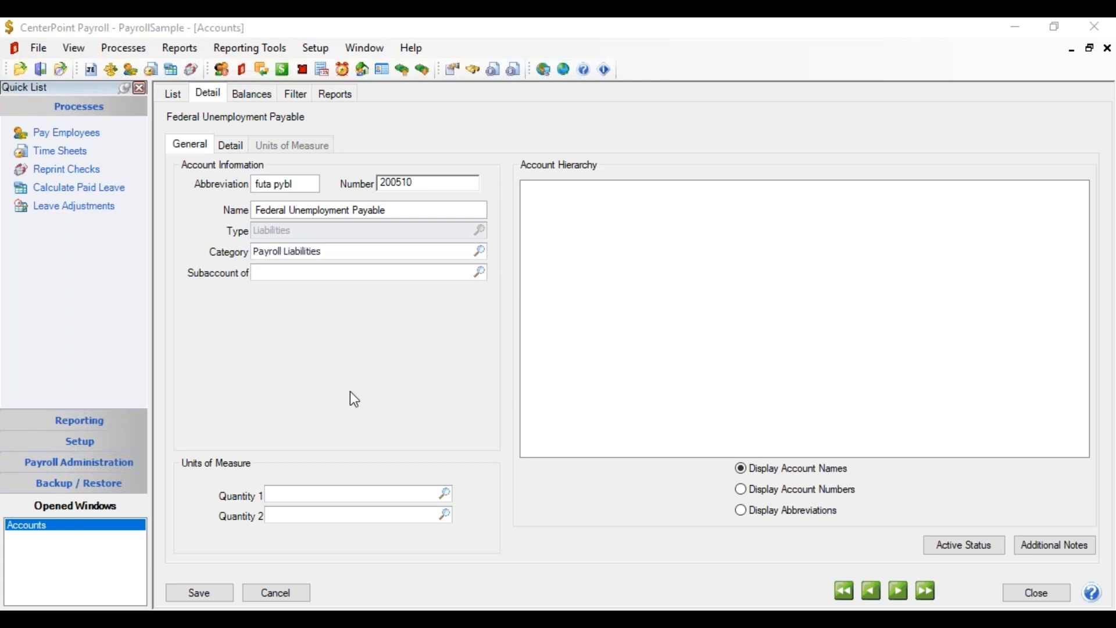
Step: Leave the Federal Unemployment Payable account without saving, collapse Liabilities and list the accounts under Payroll Expense
{"action": "left_click", "coordinate": [277, 593]}
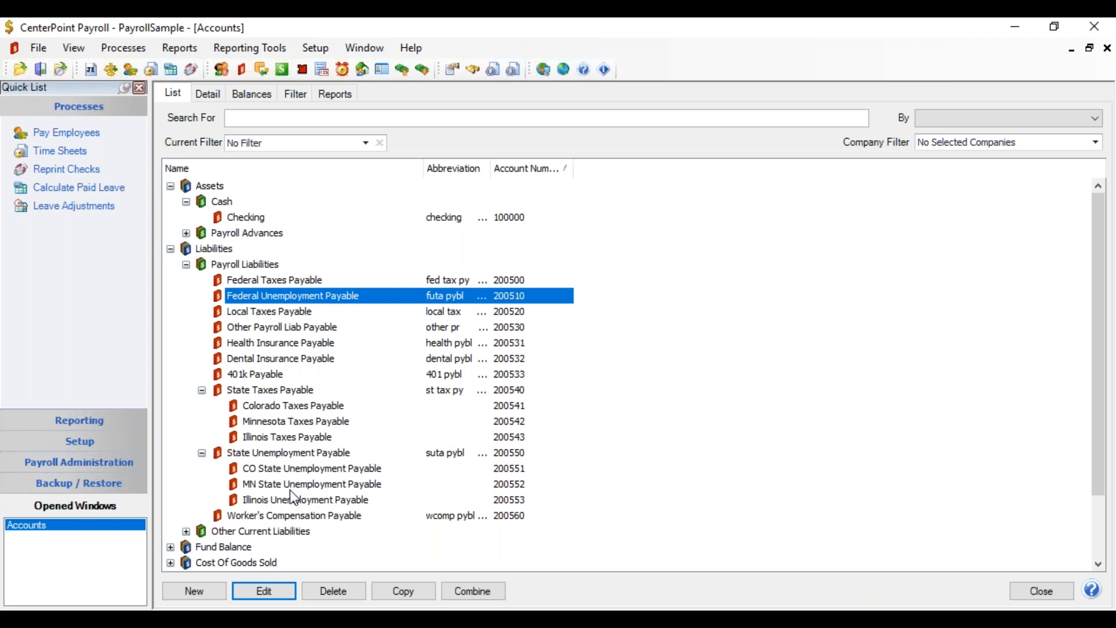
{"action": "left_click", "coordinate": [170, 248]}
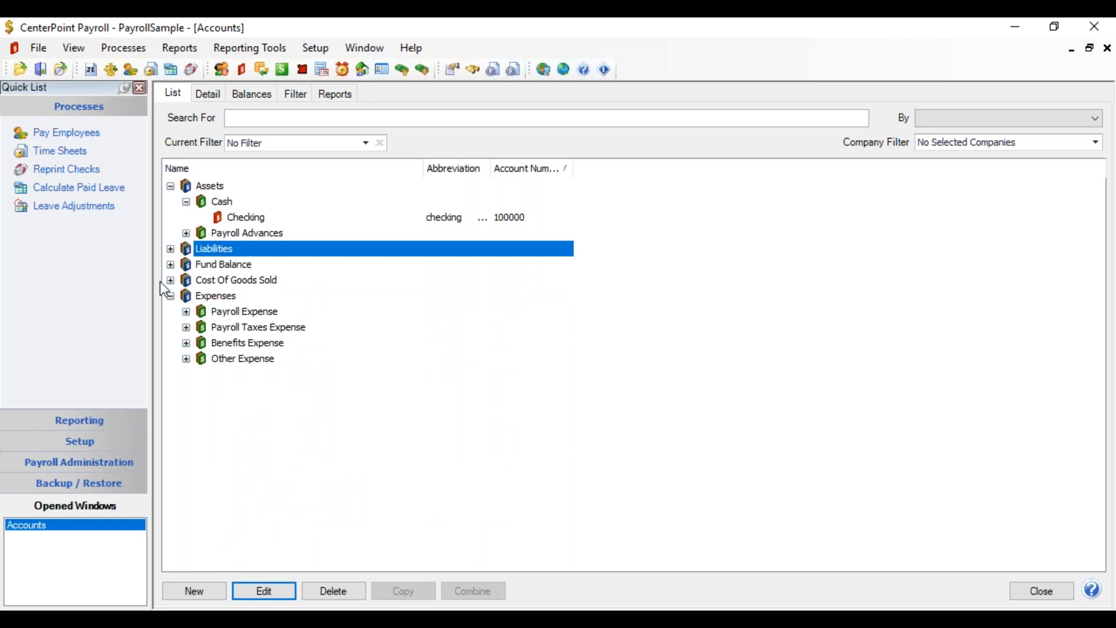
{"action": "left_click", "coordinate": [186, 312]}
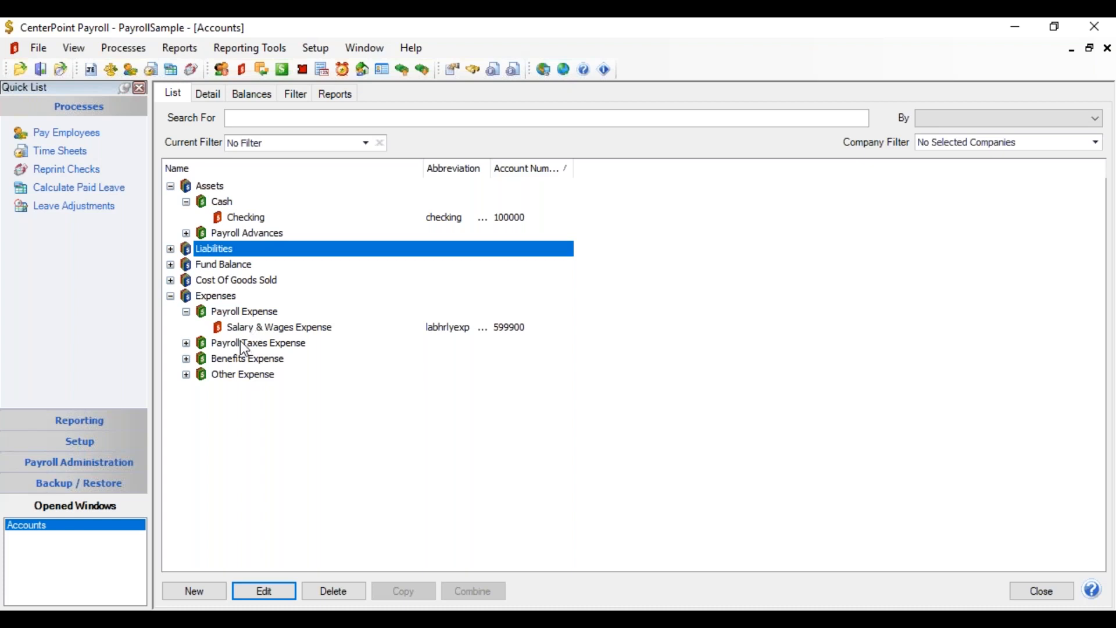
Step: Start a new account with abbreviation hourly, number 400500, name Hourly Wage Expense and type Expenses
{"action": "left_click", "coordinate": [208, 592]}
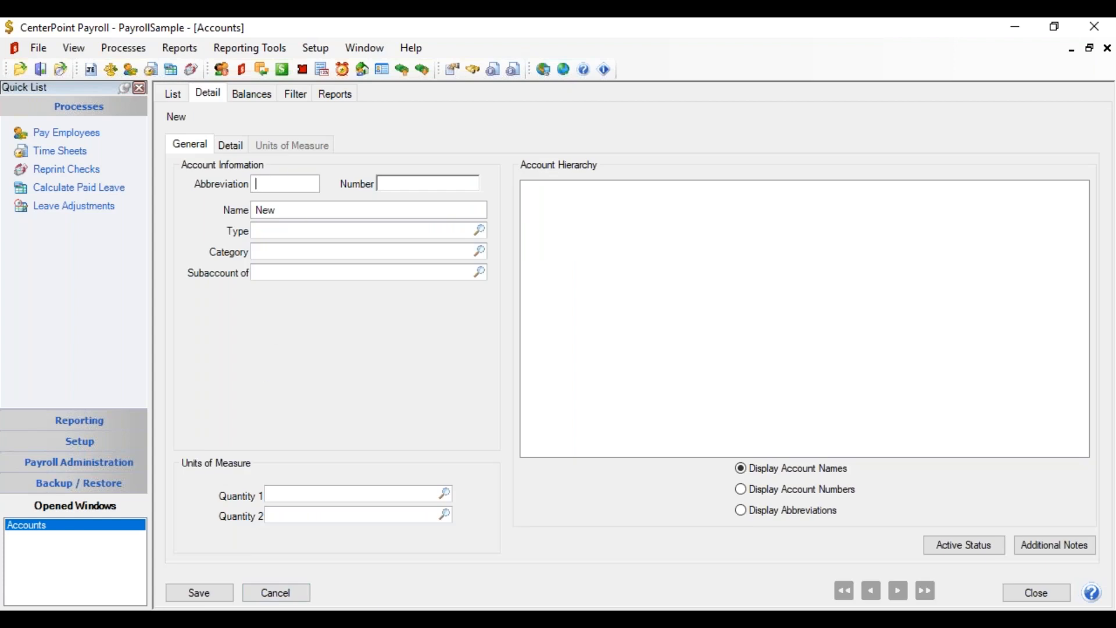
{"action": "type", "text": "hourly"}
{"action": "key", "text": "Tab"}
{"action": "type", "text": "400500"}
{"action": "key", "text": "Tab"}
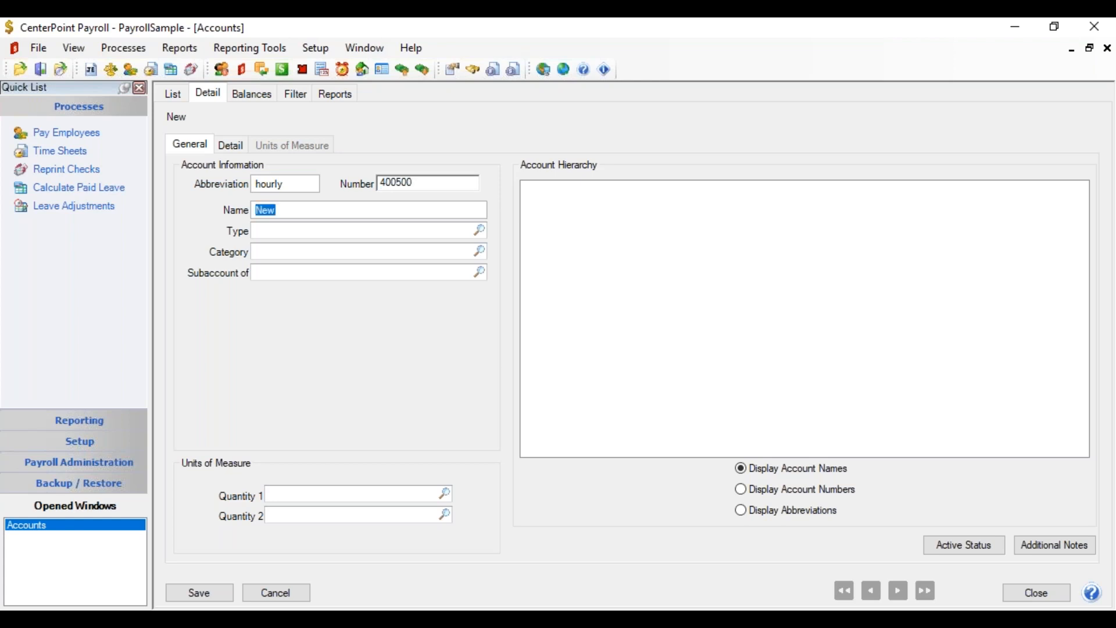
{"action": "type", "text": "Hourly Wage Expense"}
{"action": "key", "text": "Tab"}
{"action": "type", "text": "Expenses"}
{"action": "key", "text": "Tab"}
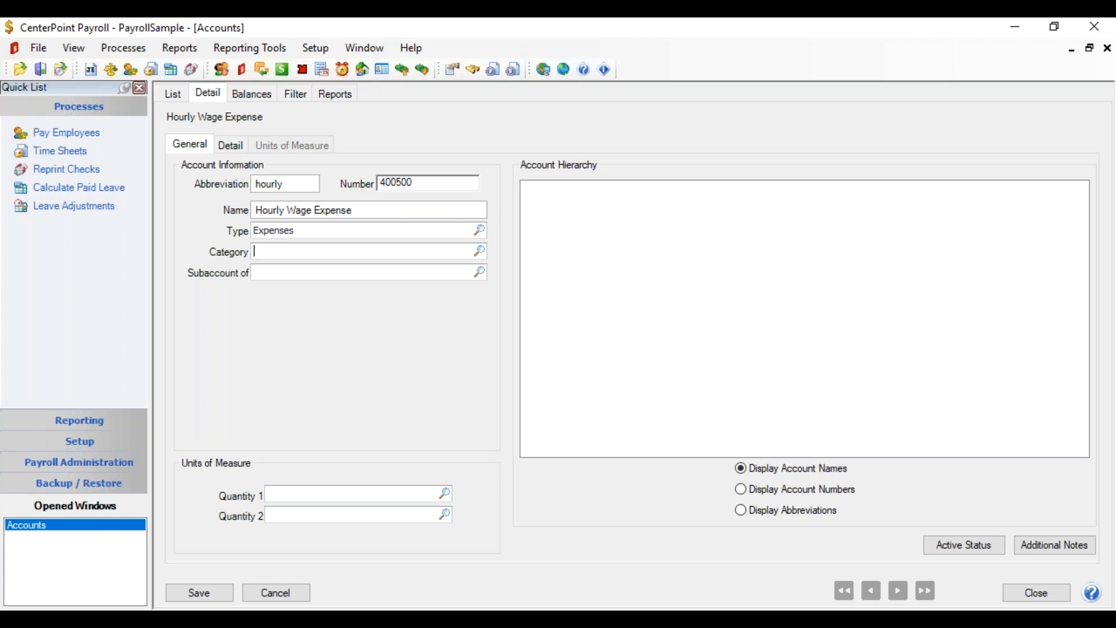
Step: Keep Expenses as the new account's type, assign it to the Payroll Expense category and save it
{"action": "left_click", "coordinate": [481, 230]}
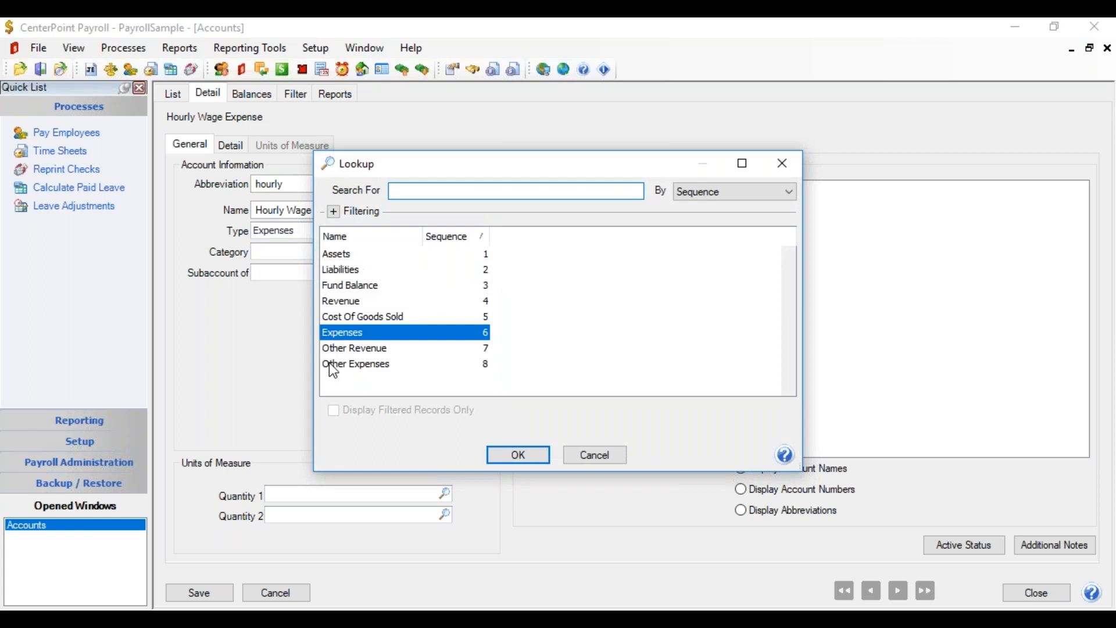
{"action": "left_click", "coordinate": [516, 454]}
{"action": "left_click", "coordinate": [294, 254]}
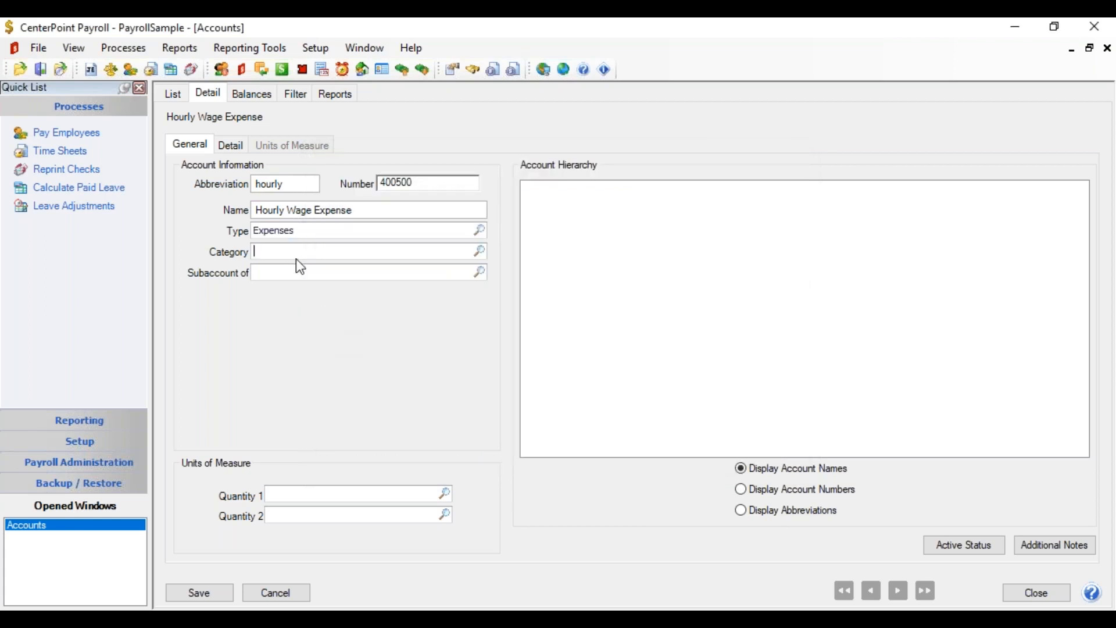
{"action": "type", "text": "payr"}
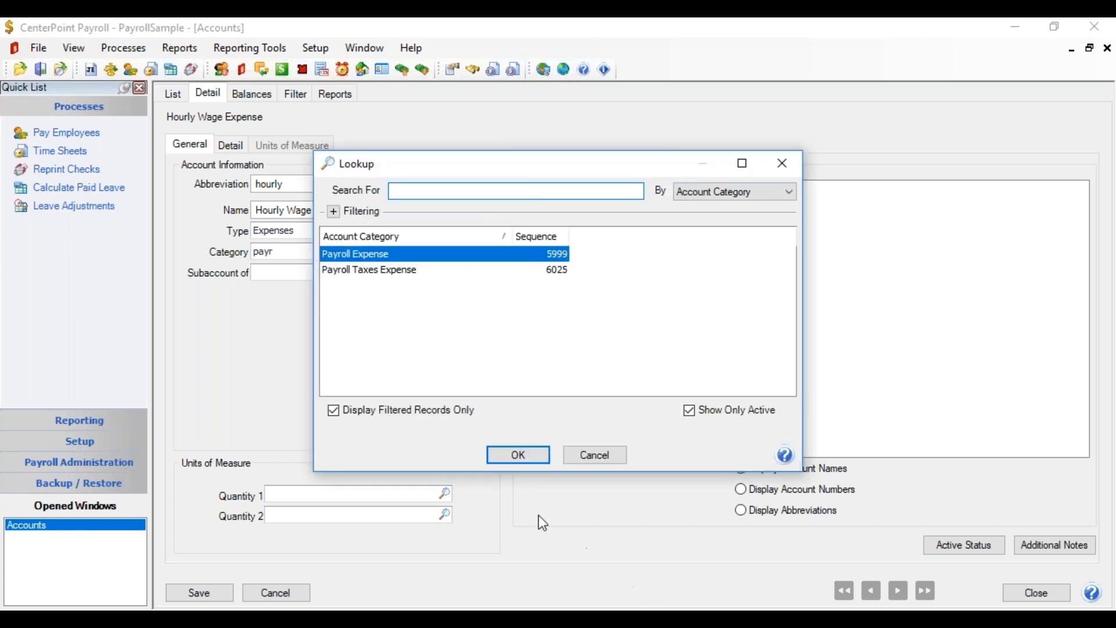
{"action": "left_click", "coordinate": [524, 454]}
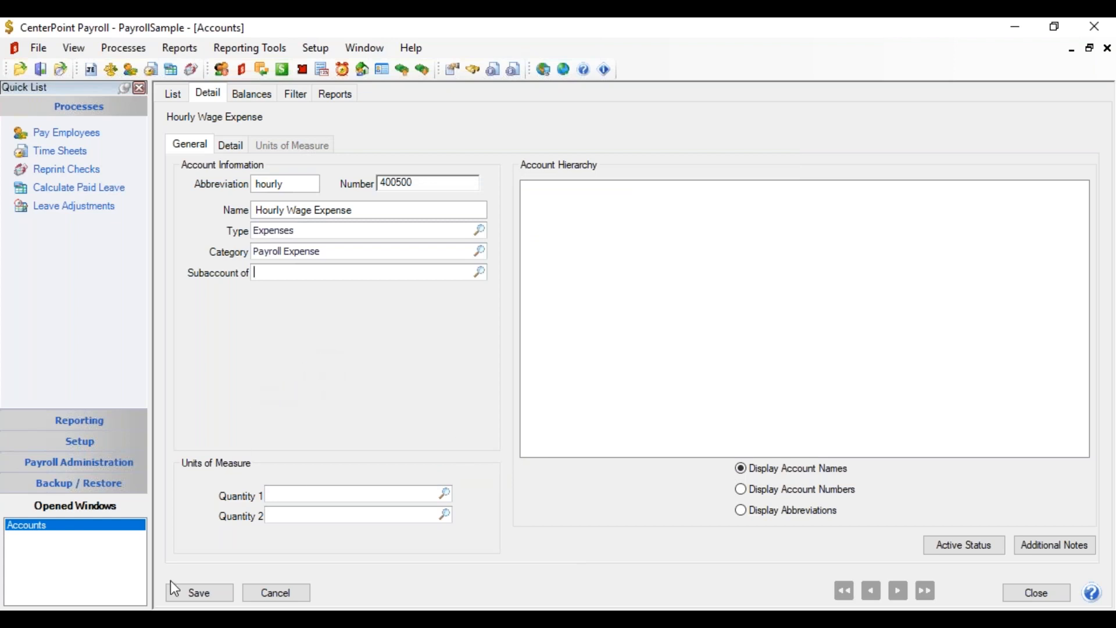
{"action": "left_click", "coordinate": [210, 594]}
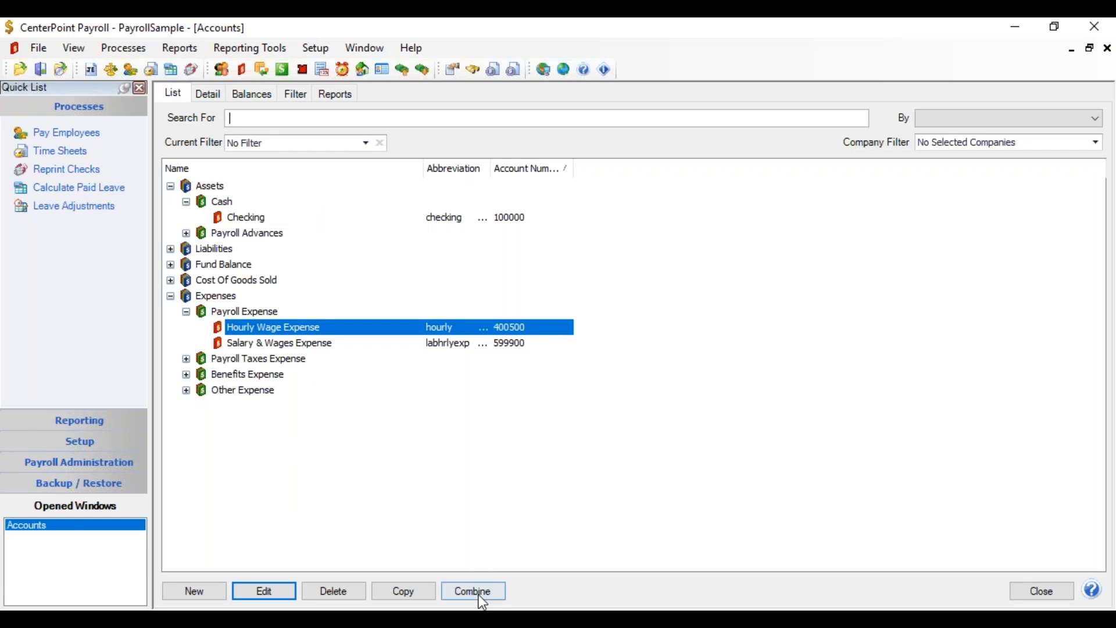
Step: Copy the Hourly Wage Expense account as Piece Rate Wage Expense with abbreviation piecerate and number 400510, and save it
{"action": "left_click", "coordinate": [404, 590]}
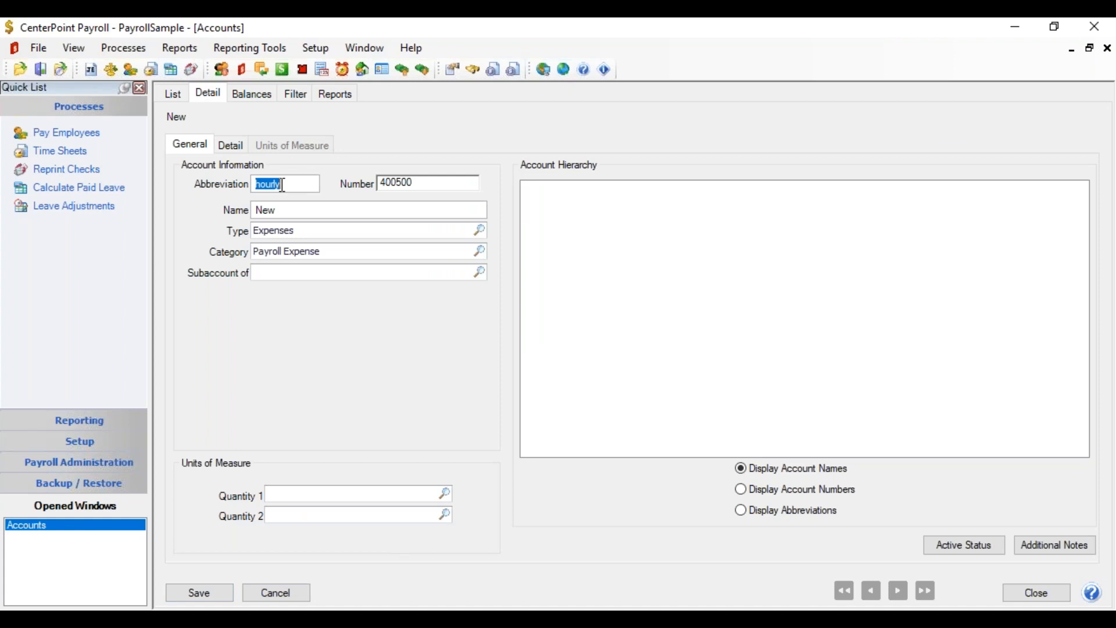
{"action": "left_click_drag", "start_coordinate": [287, 185], "coordinate": [256, 185]}
{"action": "type", "text": "piecerate"}
{"action": "key", "text": "Tab"}
{"action": "type", "text": "40"}
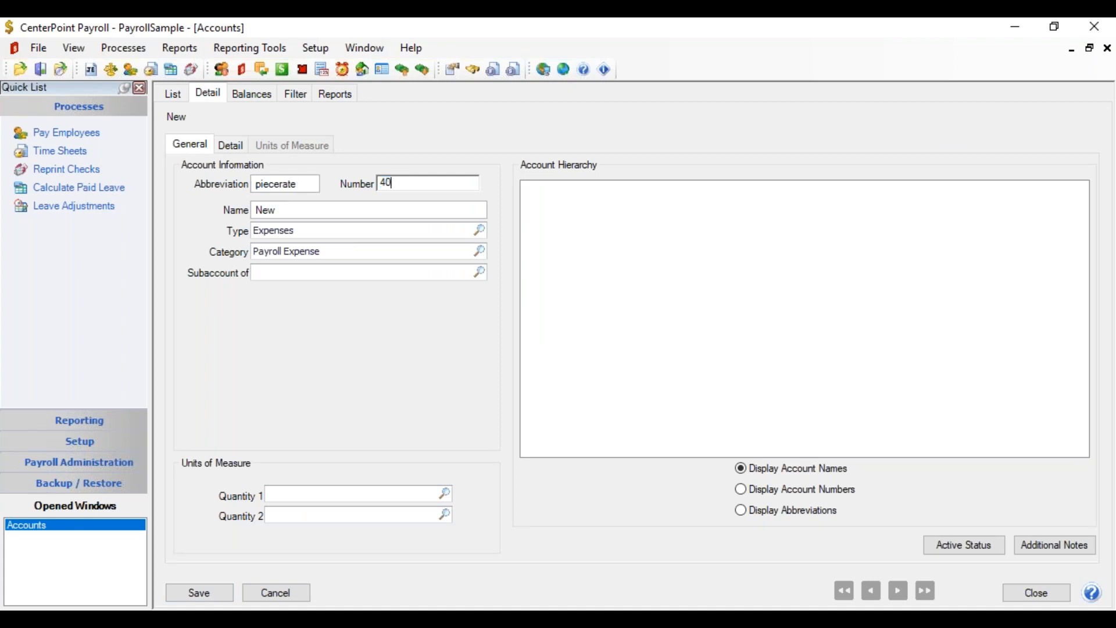
{"action": "type", "text": "0510"}
{"action": "key", "text": "Tab"}
{"action": "type", "text": "Piece Rate Wage Expense"}
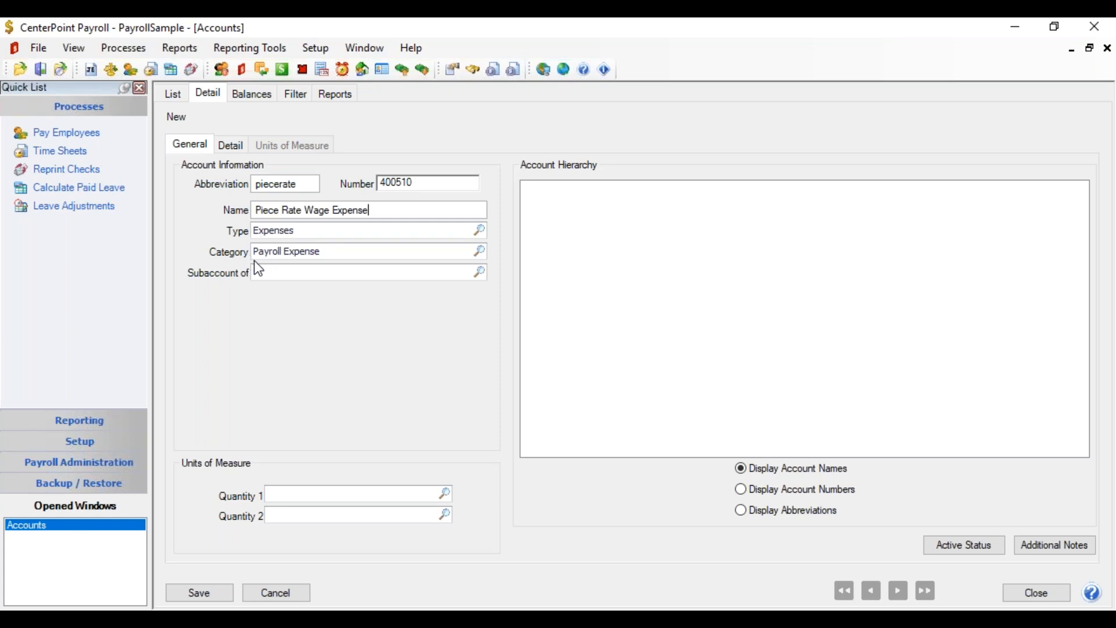
{"action": "left_click", "coordinate": [211, 590]}
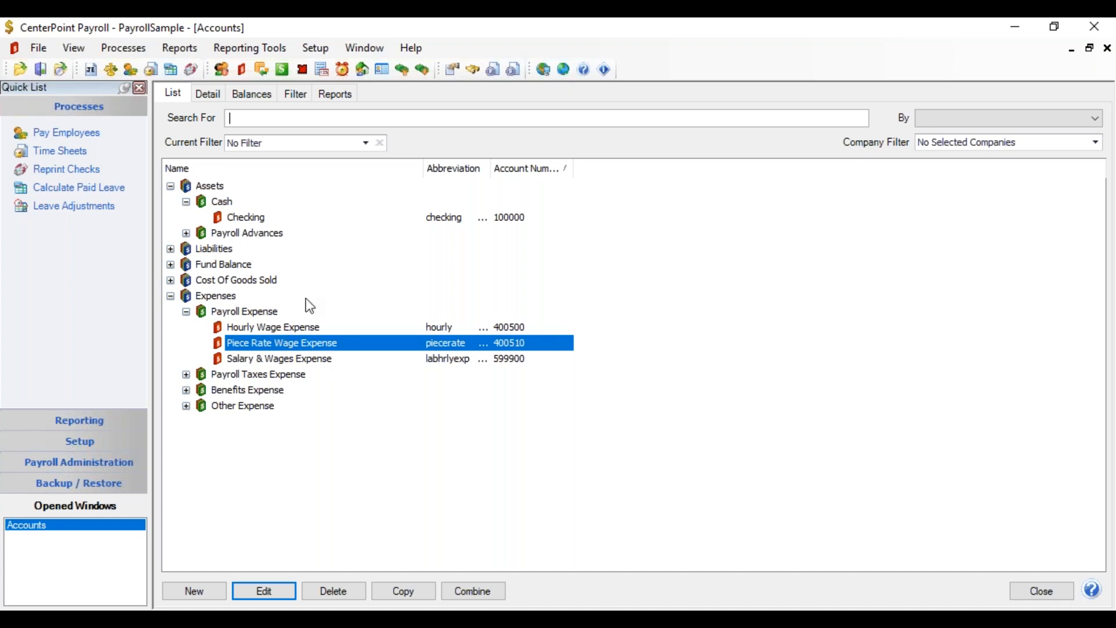
Step: In the payroll Earnings setup, set the Hourly Pay earning's expense account to Hourly Wage Expense and save it
{"action": "left_click", "coordinate": [319, 51]}
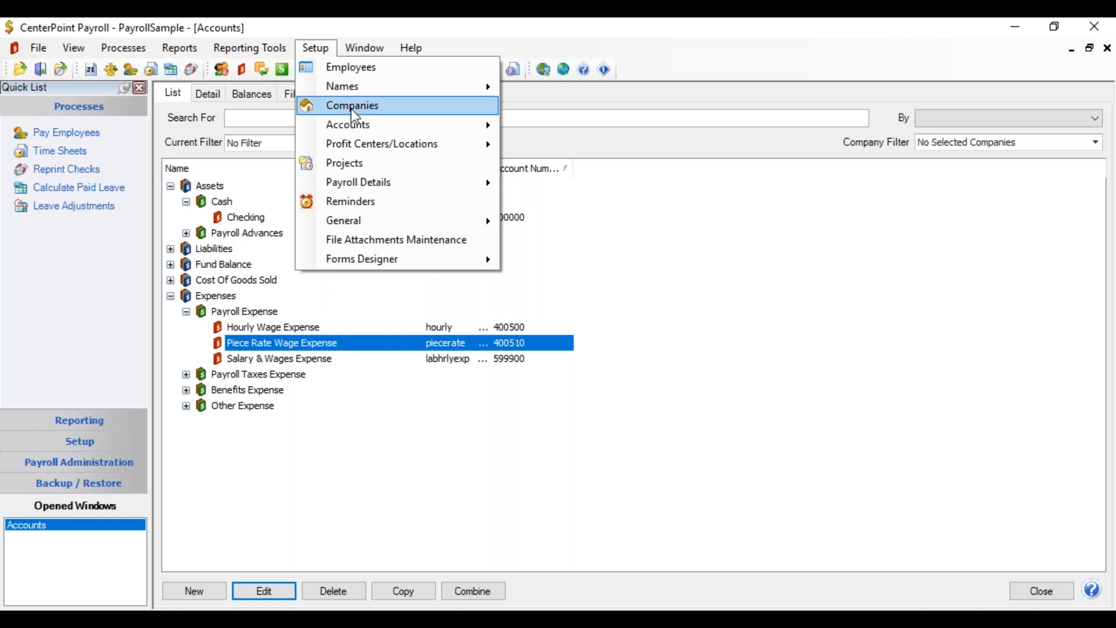
{"action": "mouse_move", "coordinate": [356, 183]}
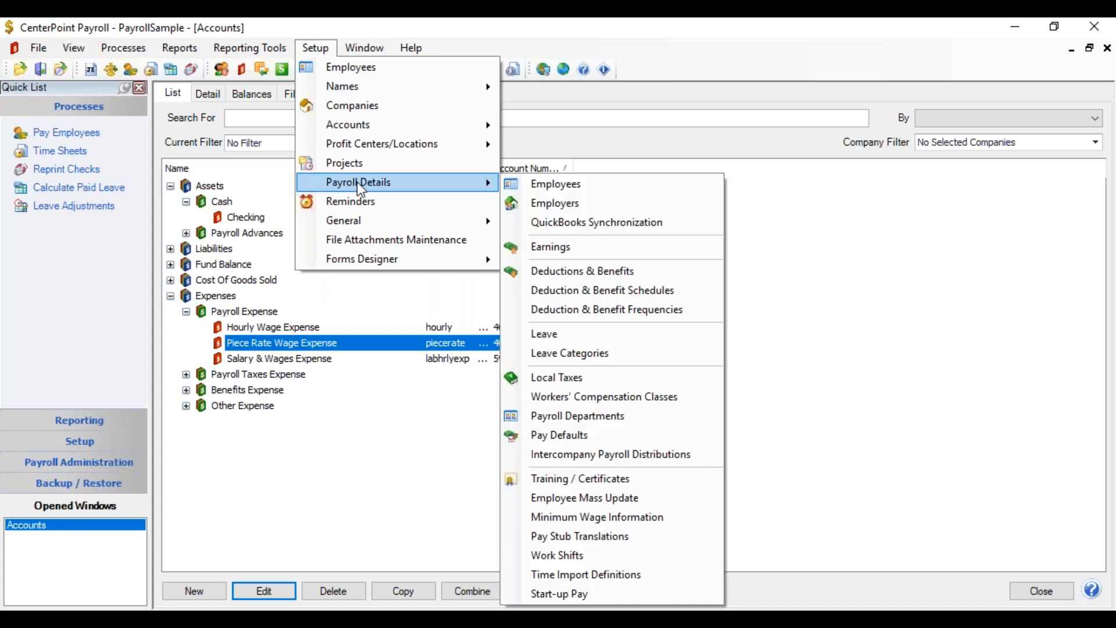
{"action": "left_click", "coordinate": [550, 246]}
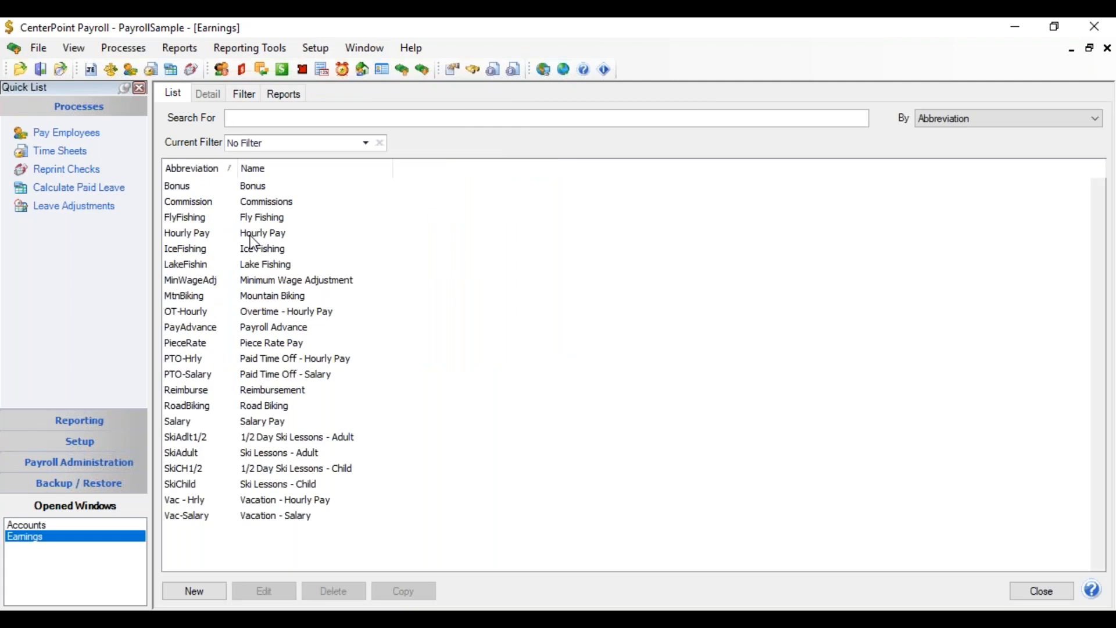
{"action": "left_click", "coordinate": [253, 239]}
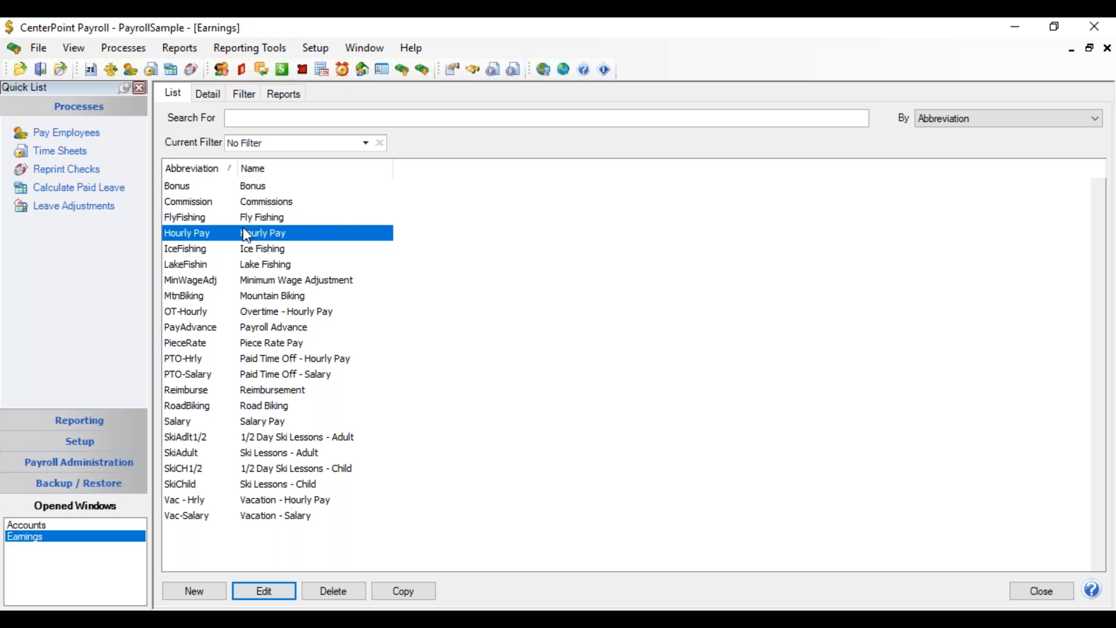
{"action": "left_click", "coordinate": [208, 95]}
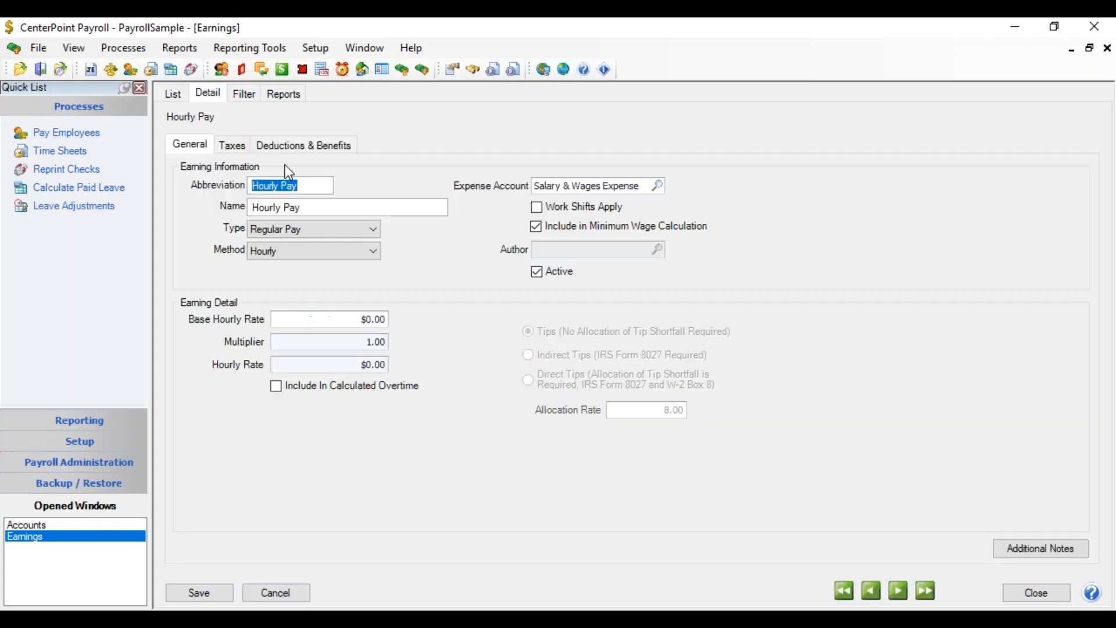
{"action": "left_click", "coordinate": [641, 186]}
{"action": "type", "text": "Hourly Wage Expense"}
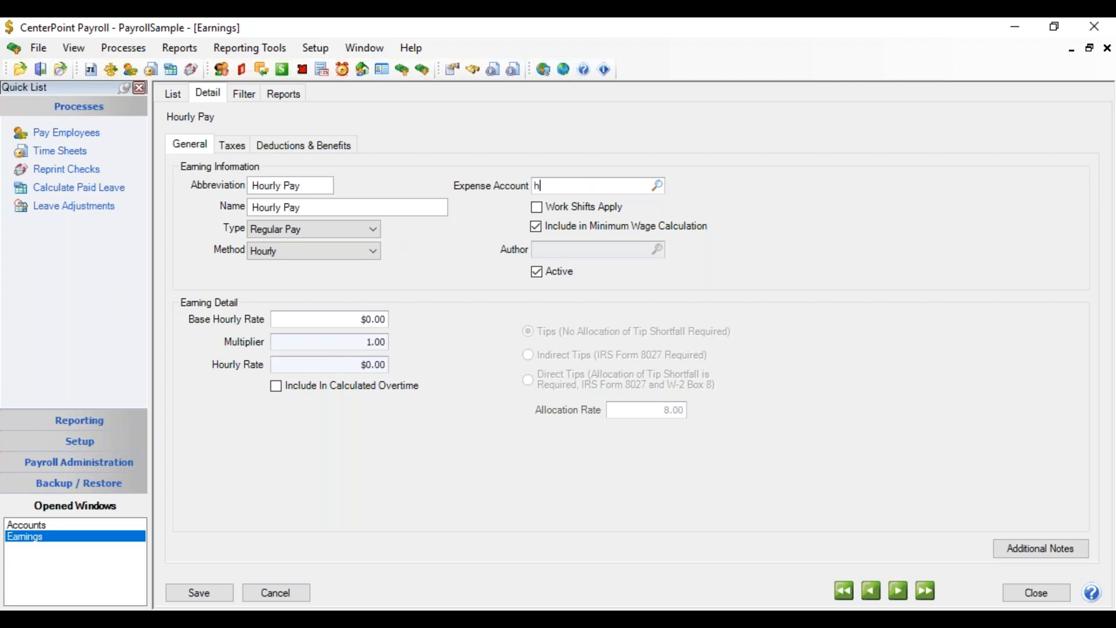
{"action": "key", "text": "Tab"}
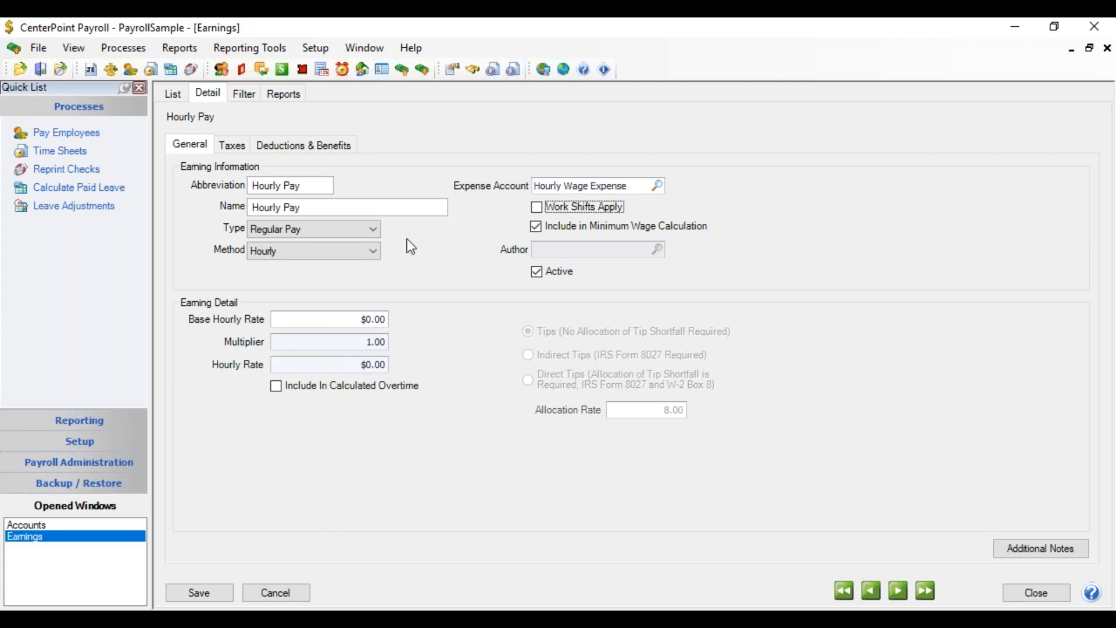
{"action": "left_click", "coordinate": [216, 595]}
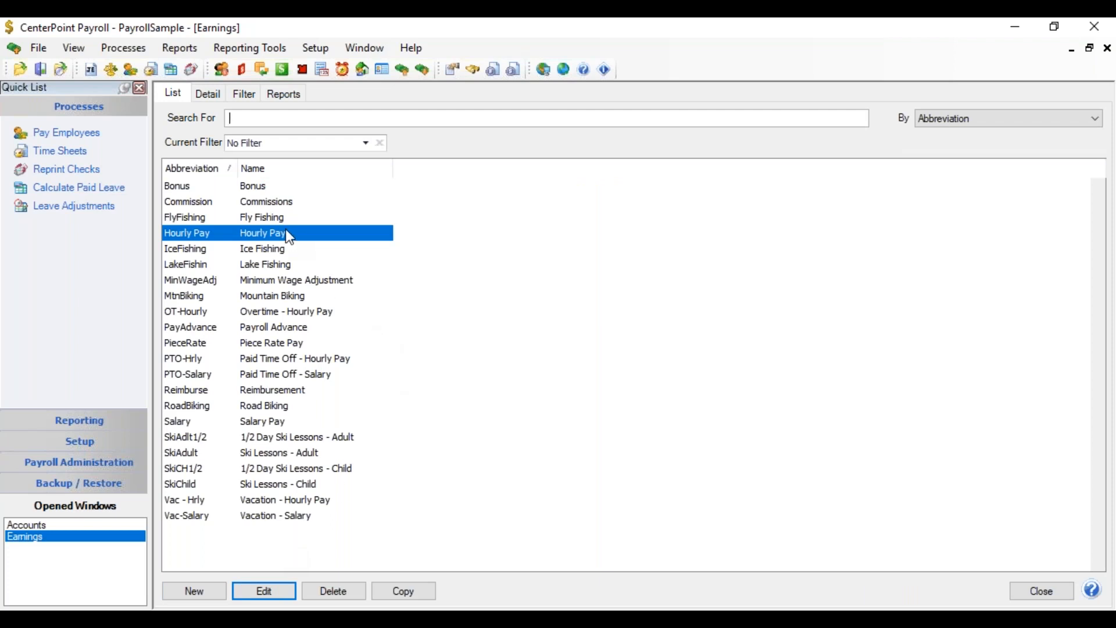
Step: In the Alpine Sports employer's earnings, set the Hourly Pay expense account to Hourly Wage Expense and save the employer
{"action": "left_click", "coordinate": [323, 50]}
{"action": "mouse_move", "coordinate": [361, 189]}
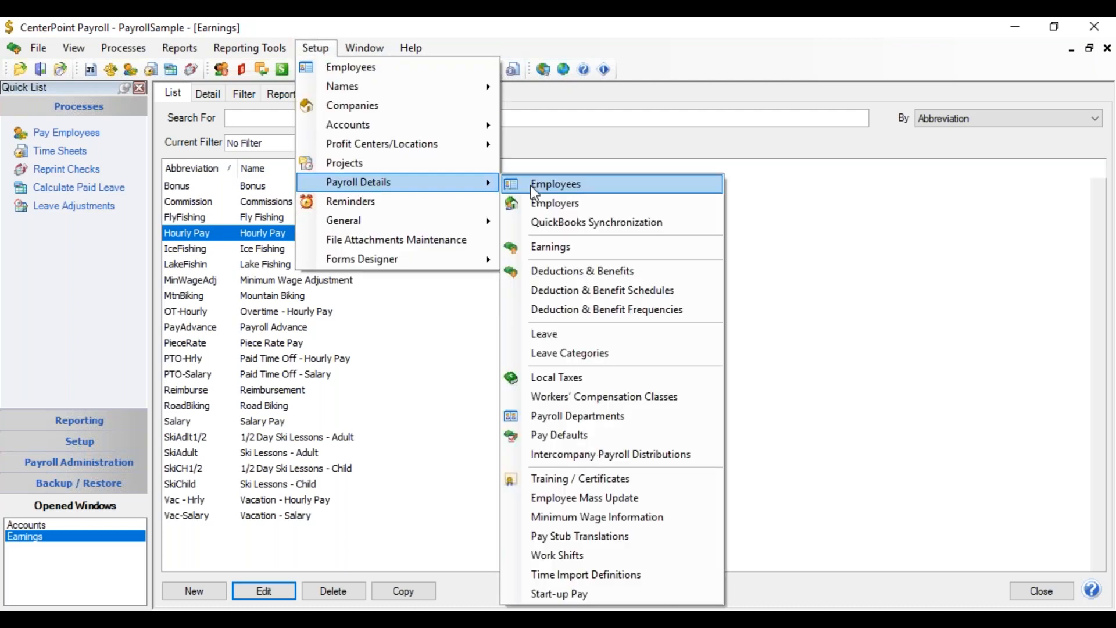
{"action": "left_click", "coordinate": [551, 202]}
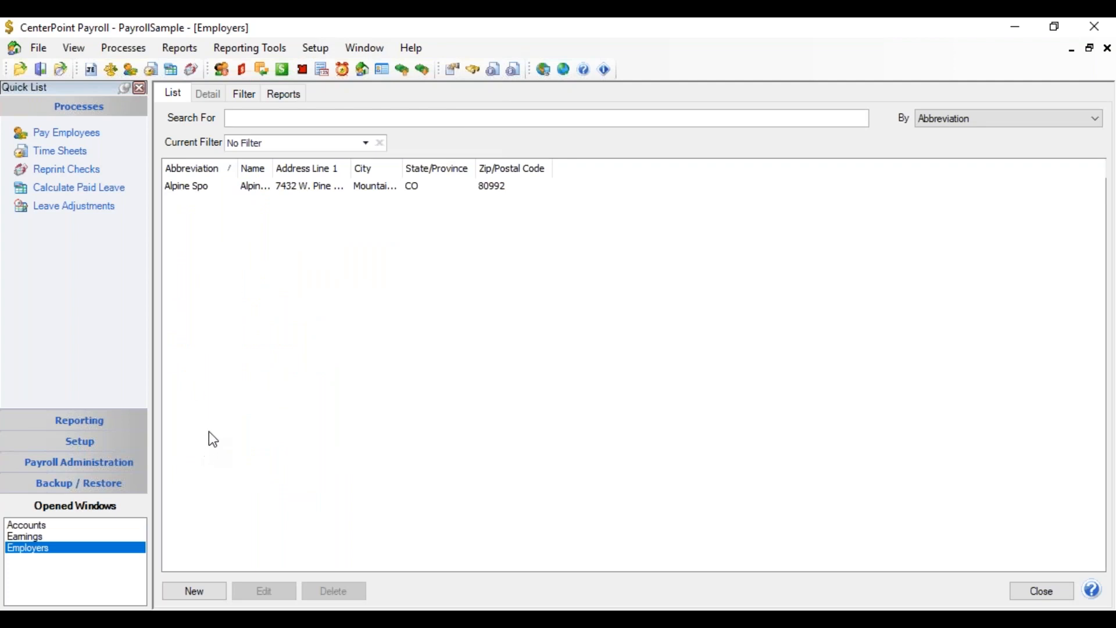
{"action": "left_click", "coordinate": [278, 187]}
{"action": "left_click", "coordinate": [210, 94]}
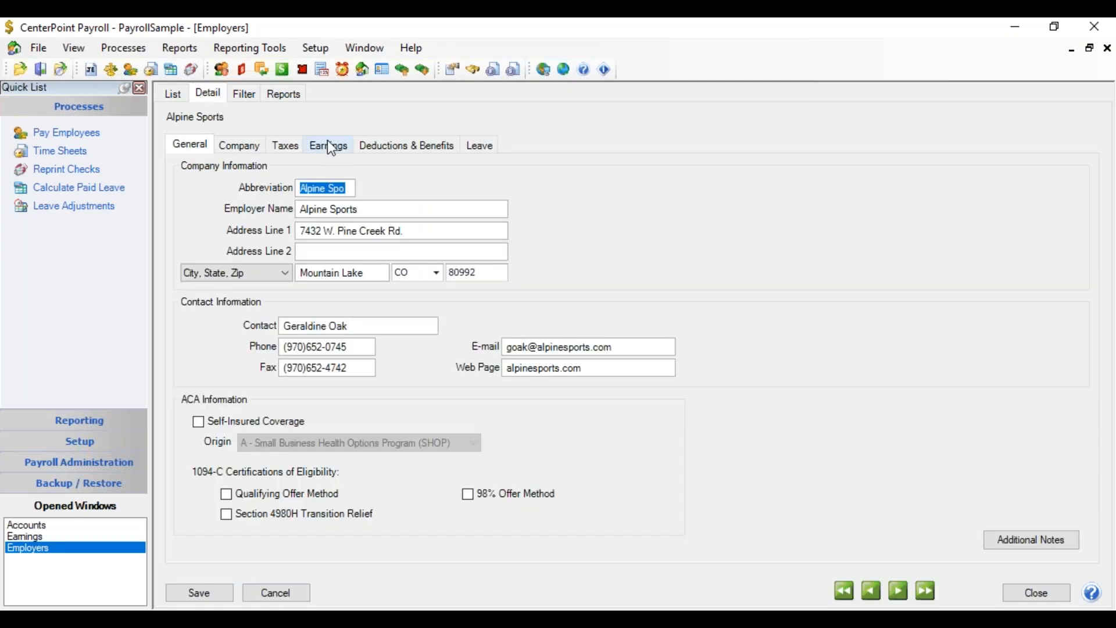
{"action": "left_click", "coordinate": [329, 145]}
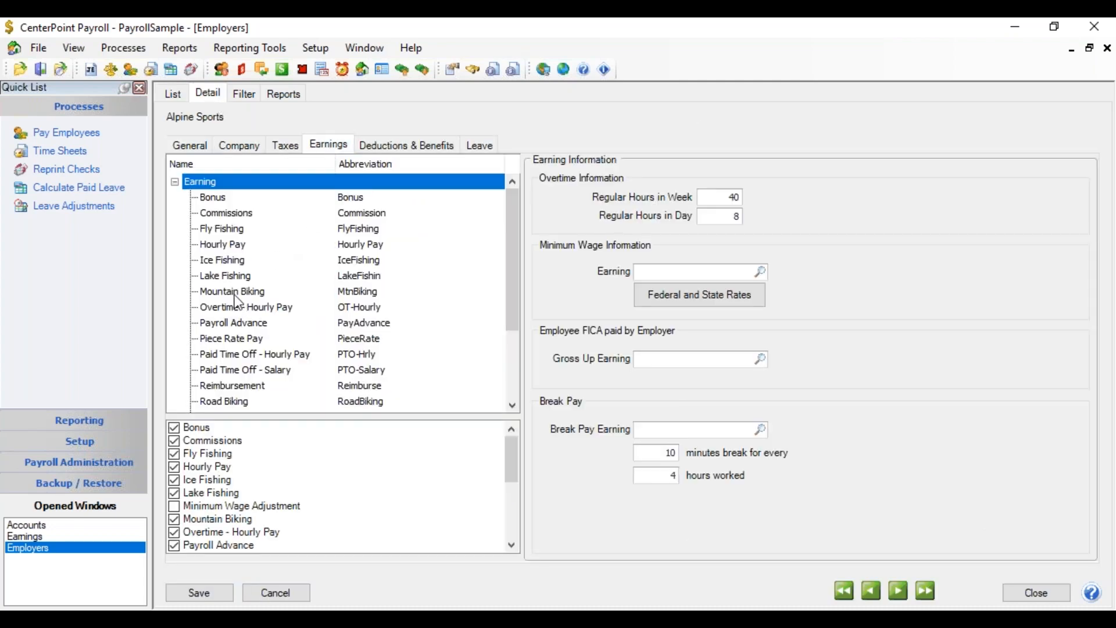
{"action": "left_click", "coordinate": [232, 246]}
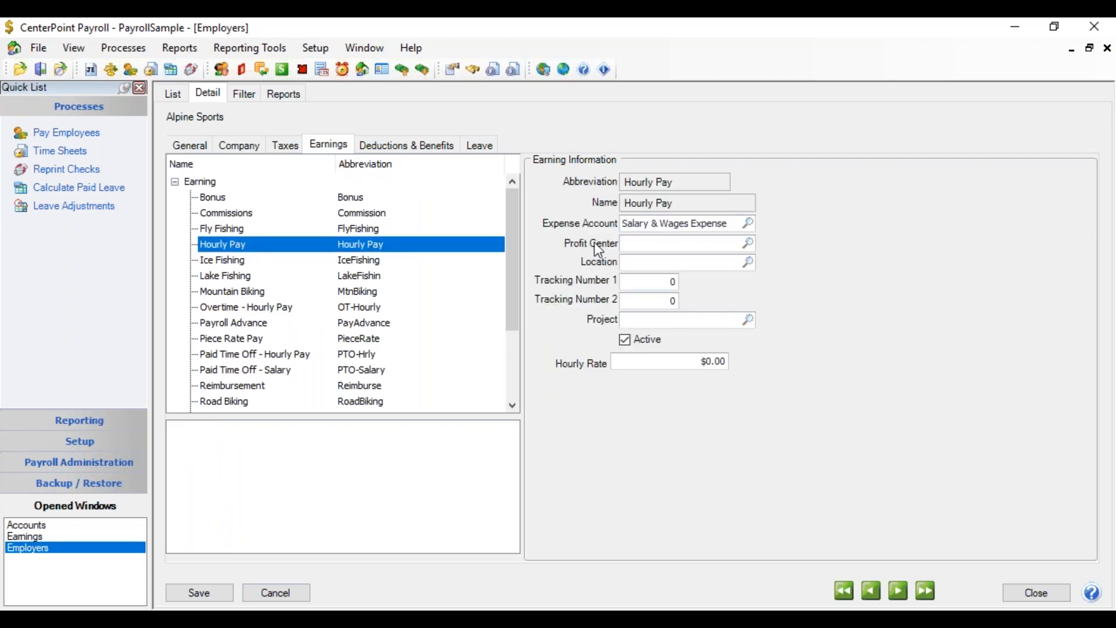
{"action": "left_click_drag", "start_coordinate": [729, 225], "coordinate": [491, 254]}
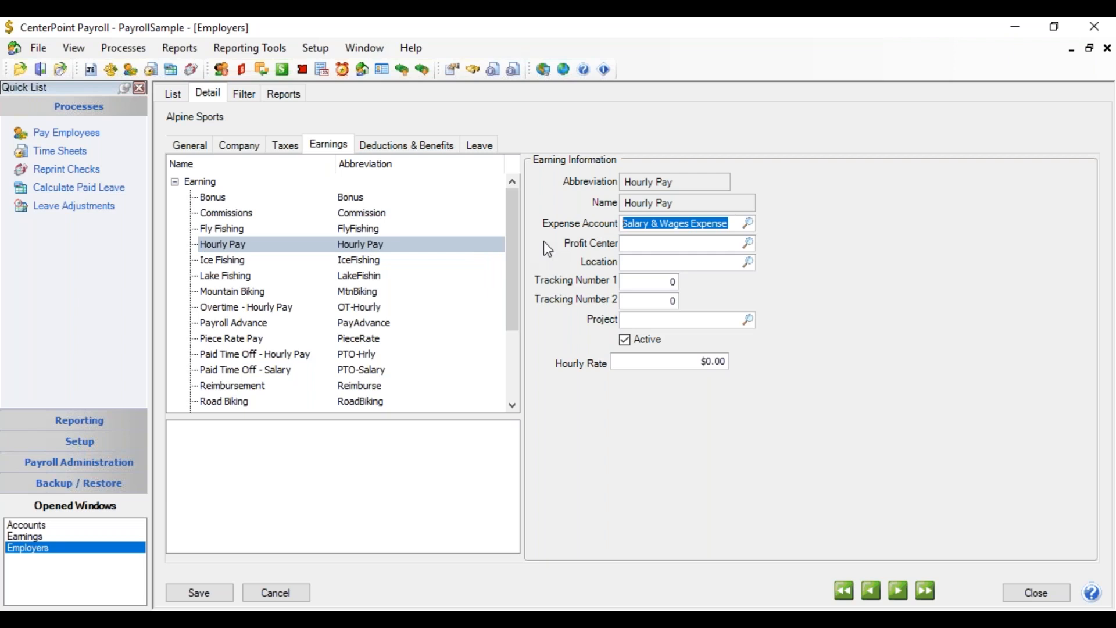
{"action": "type", "text": "hour"}
{"action": "key", "text": "Tab"}
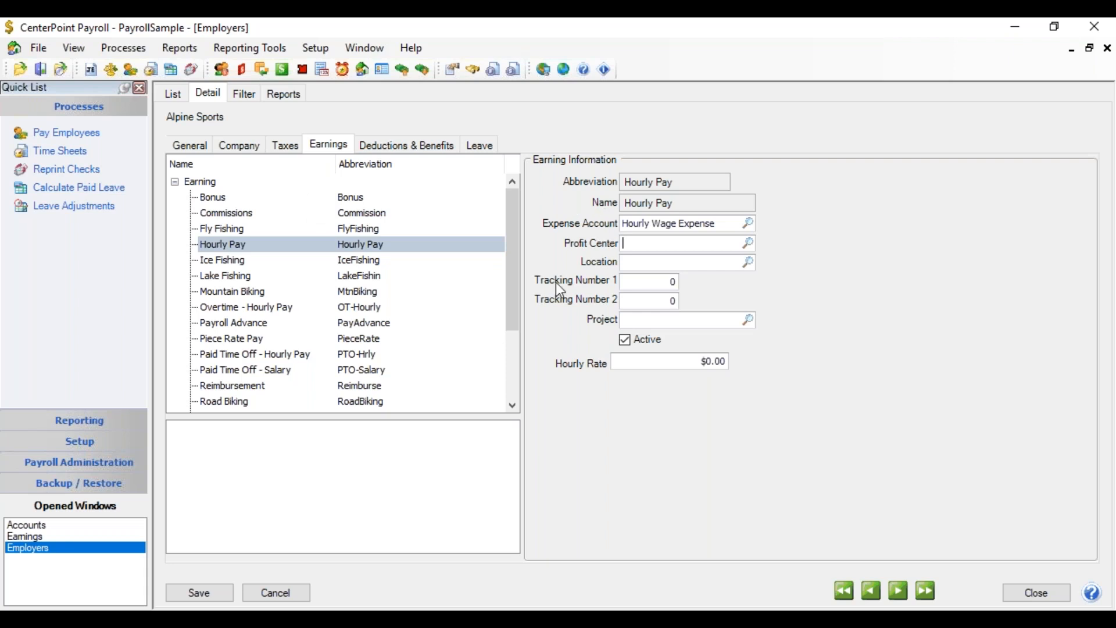
{"action": "left_click", "coordinate": [204, 592]}
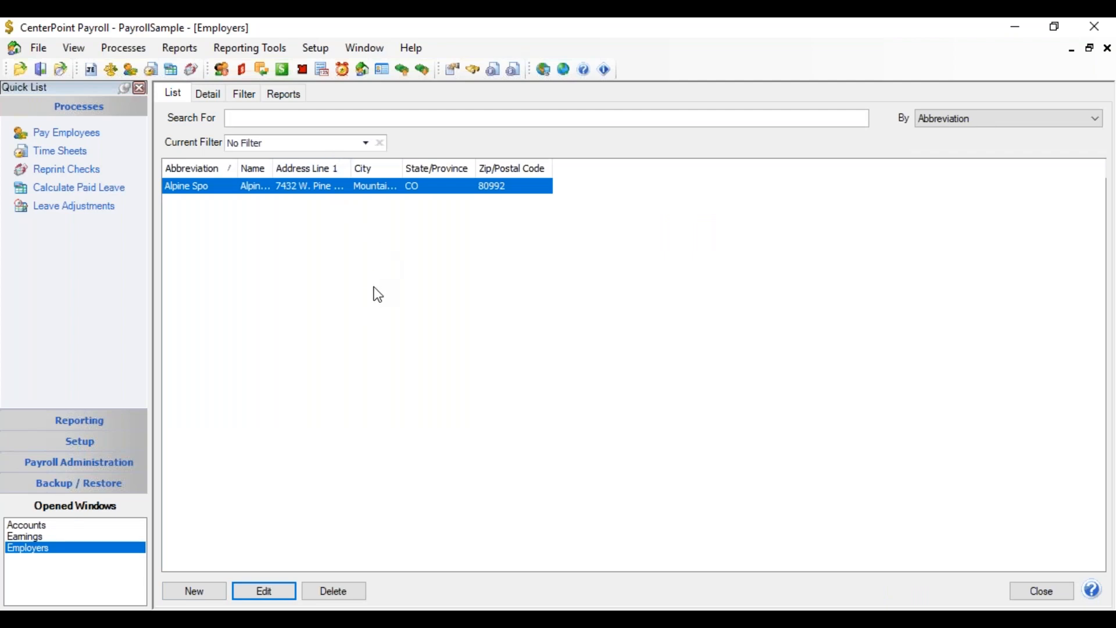
Step: In the first listed employee's earnings, set the Hourly Pay expense account to Hourly Wage Expense and save the employee
{"action": "left_click", "coordinate": [316, 51]}
{"action": "left_click", "coordinate": [327, 68]}
{"action": "left_click", "coordinate": [263, 187]}
{"action": "left_click", "coordinate": [208, 94]}
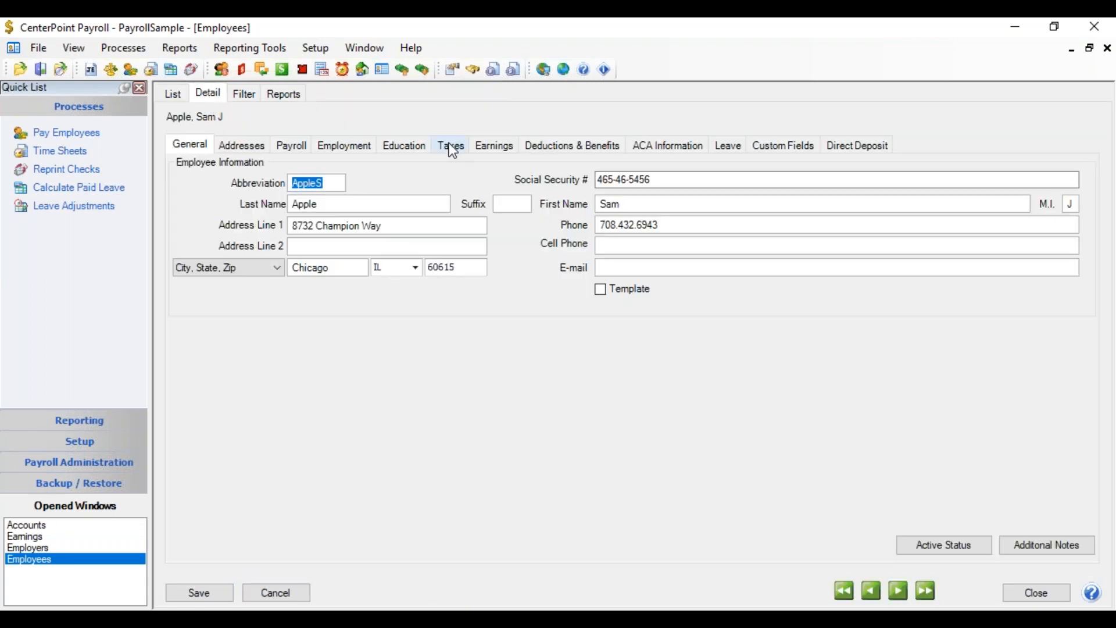
{"action": "left_click", "coordinate": [503, 147]}
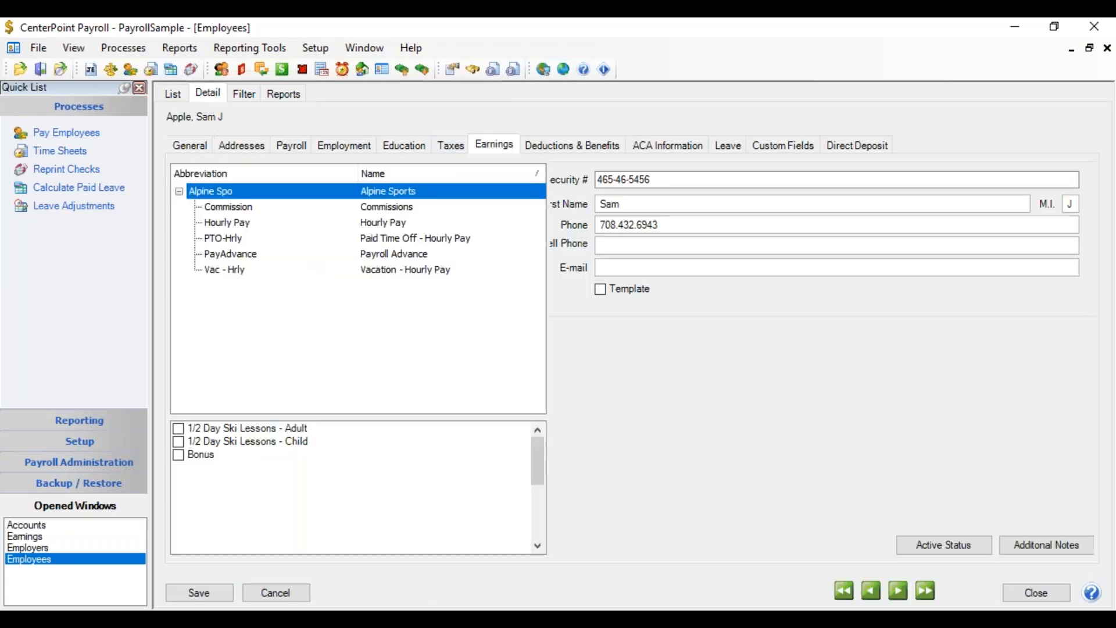
{"action": "left_click", "coordinate": [254, 225]}
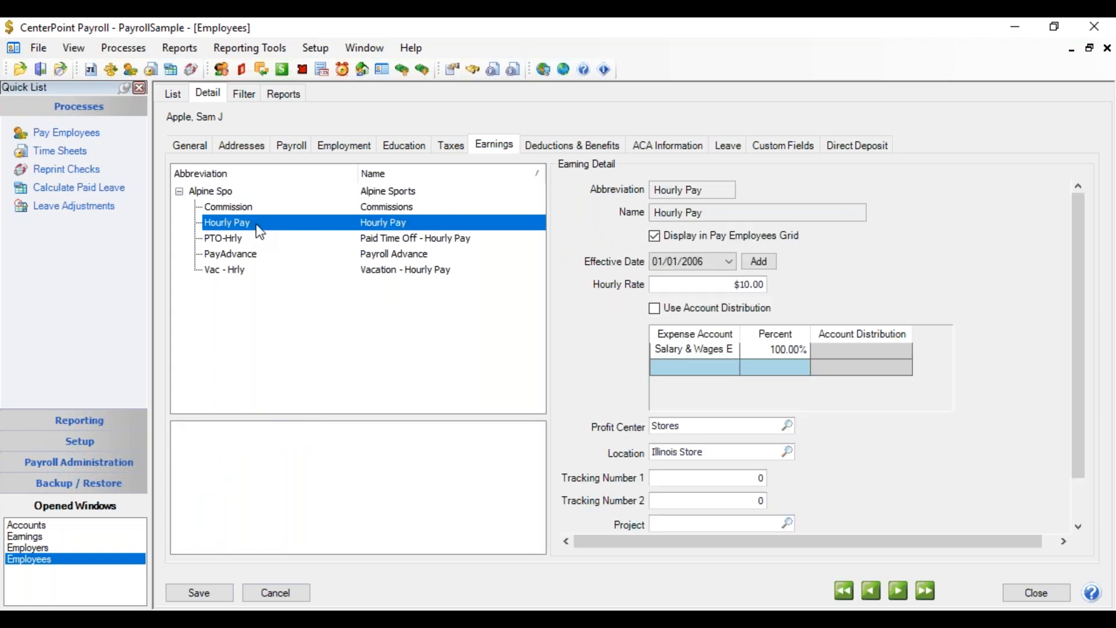
{"action": "left_click", "coordinate": [664, 355]}
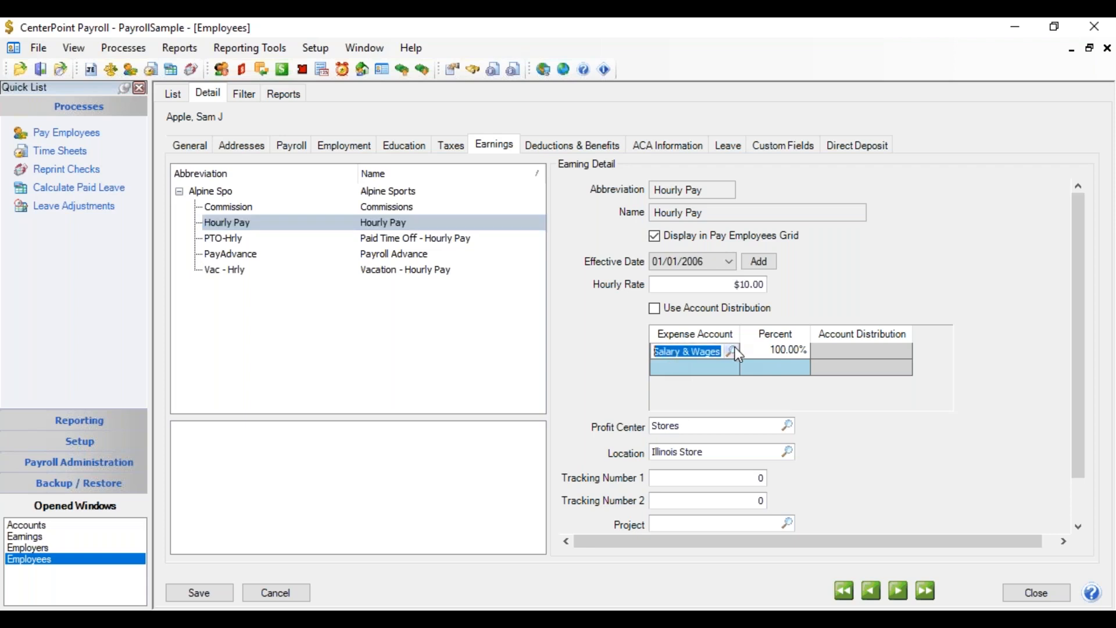
{"action": "type", "text": "hourly"}
{"action": "key", "text": "Tab"}
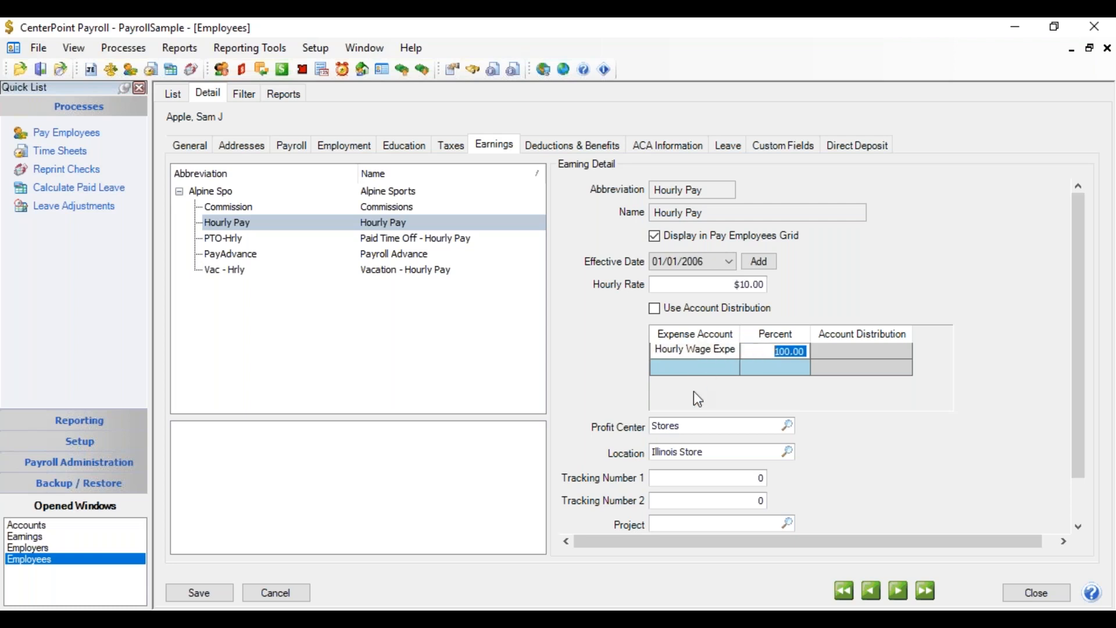
{"action": "left_click", "coordinate": [198, 592]}
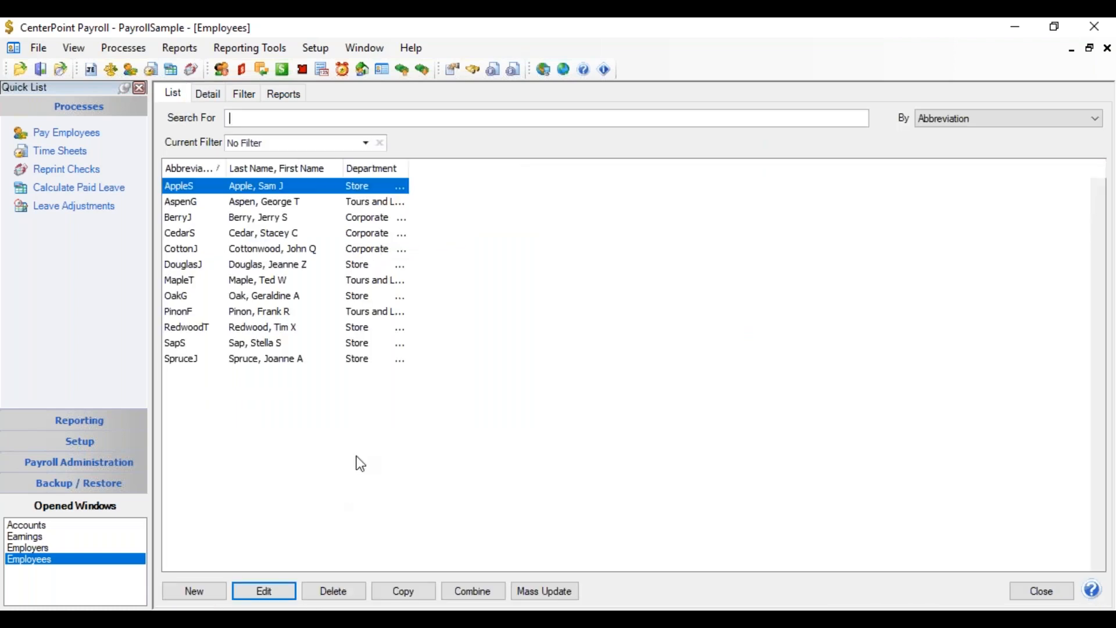
Step: Check which earnings are assigned to the third listed employee and return to the employee list
{"action": "left_click", "coordinate": [249, 223]}
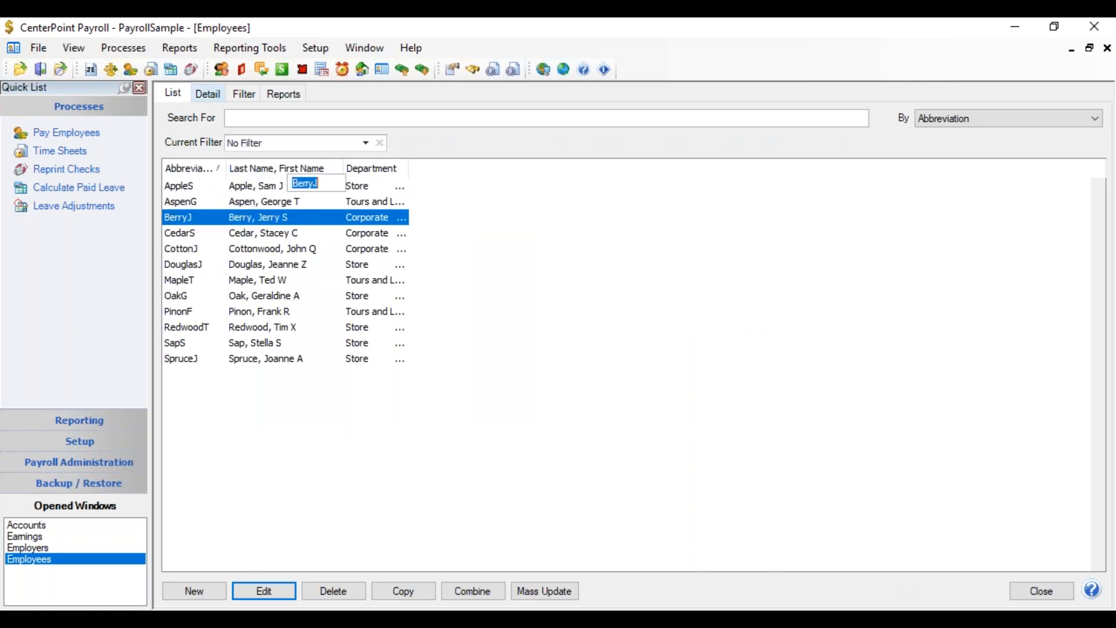
{"action": "left_click", "coordinate": [210, 93]}
{"action": "left_click", "coordinate": [481, 149]}
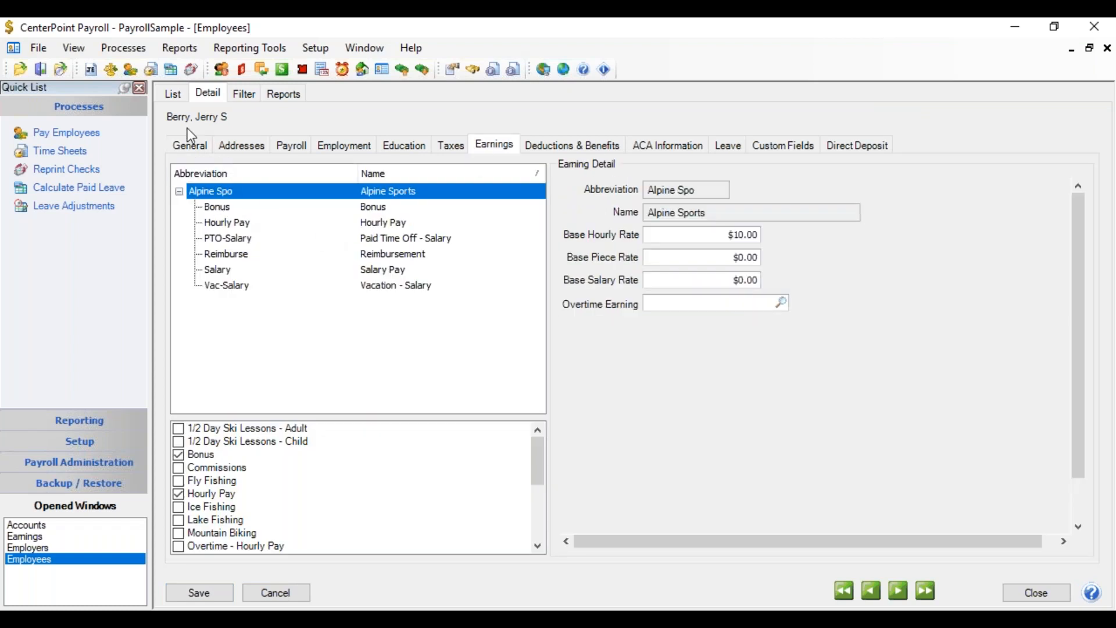
{"action": "left_click", "coordinate": [178, 98]}
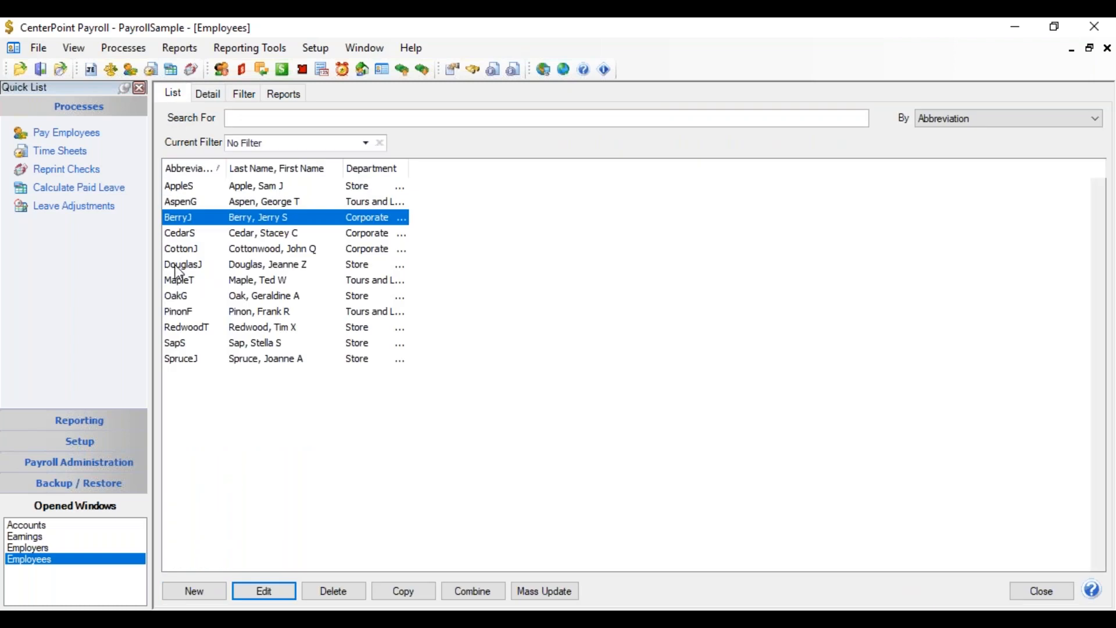
Step: Assign the Hourly Pay earning to the fifth listed employee, check its expense account and save the employee
{"action": "double_click", "coordinate": [190, 249]}
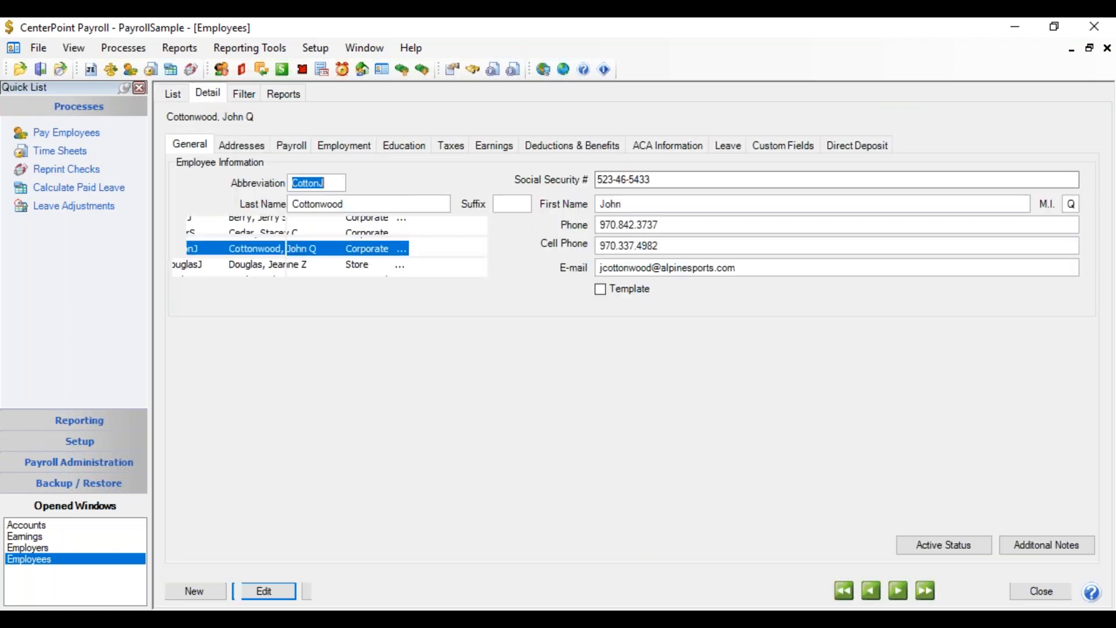
{"action": "left_click", "coordinate": [491, 149]}
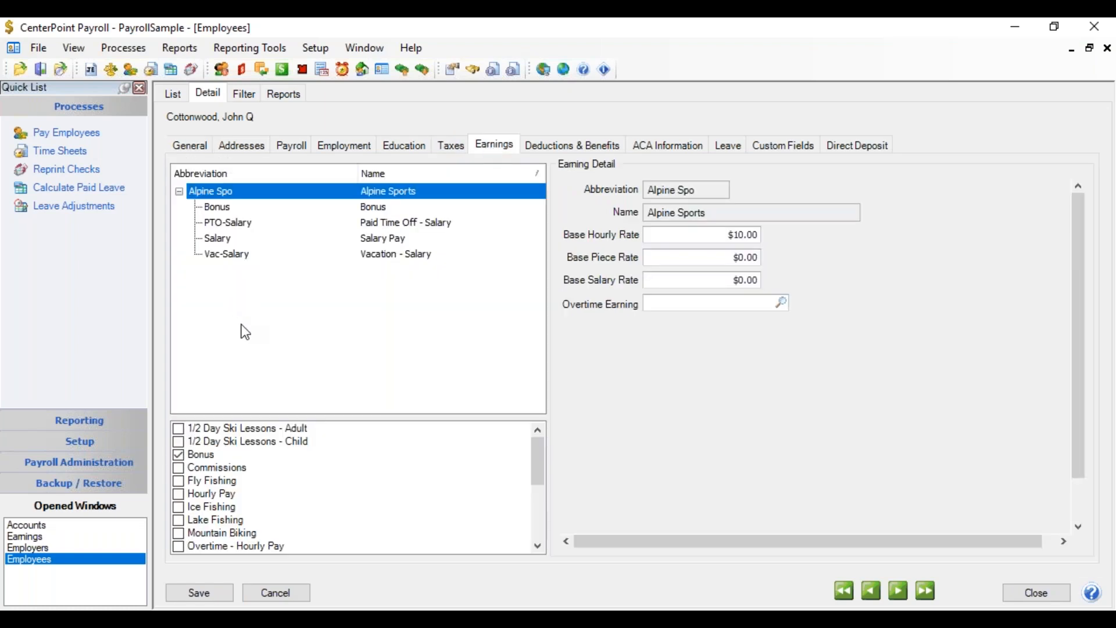
{"action": "left_click", "coordinate": [188, 492]}
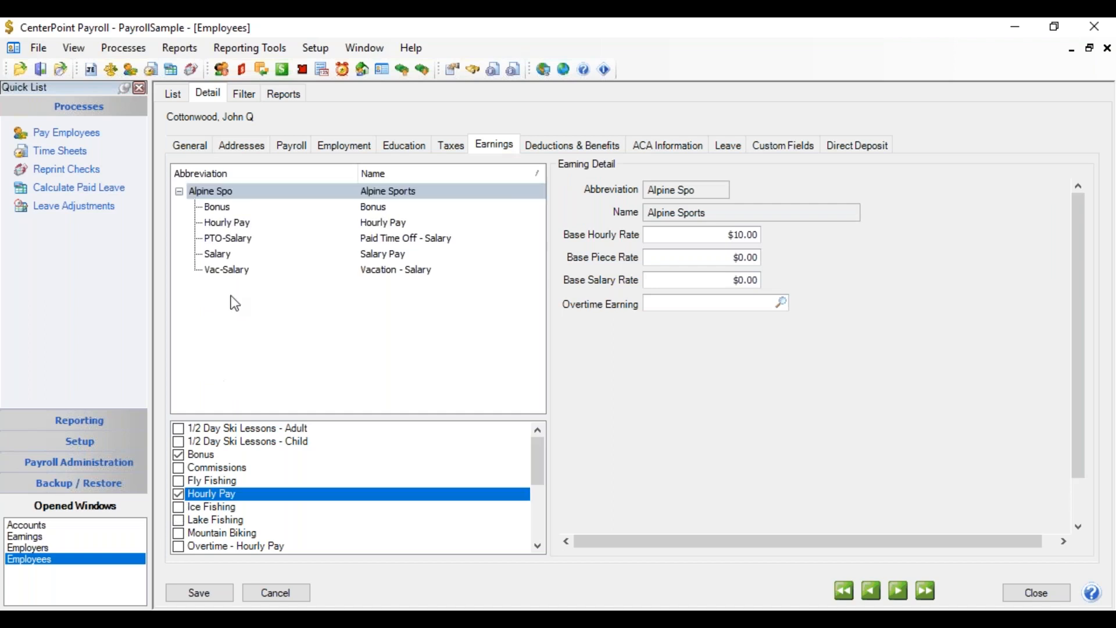
{"action": "left_click", "coordinate": [232, 226]}
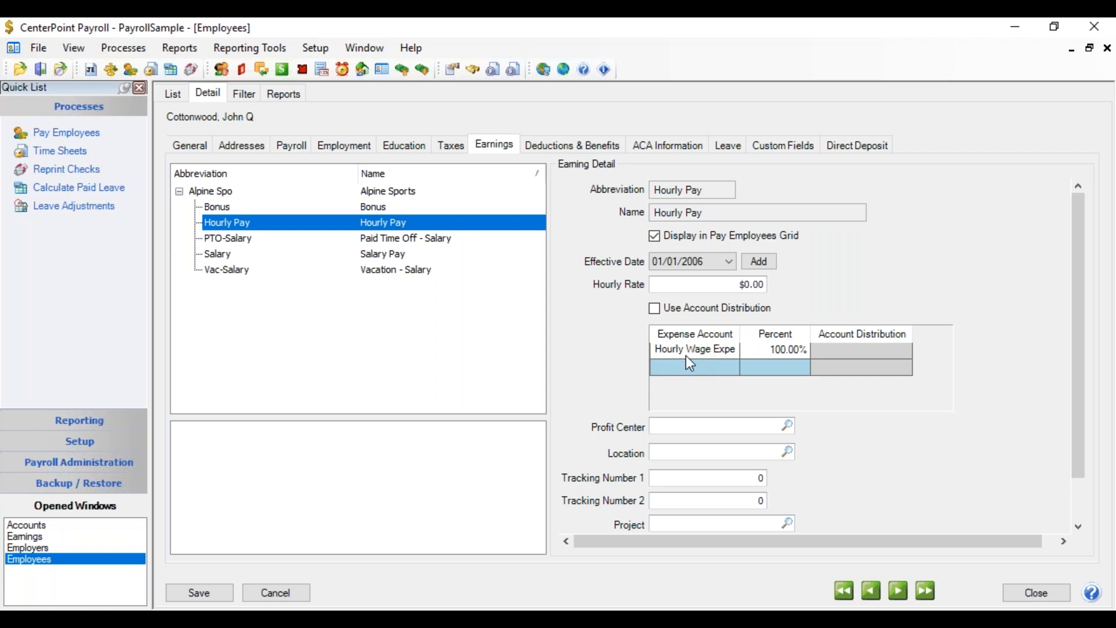
{"action": "left_click", "coordinate": [199, 599]}
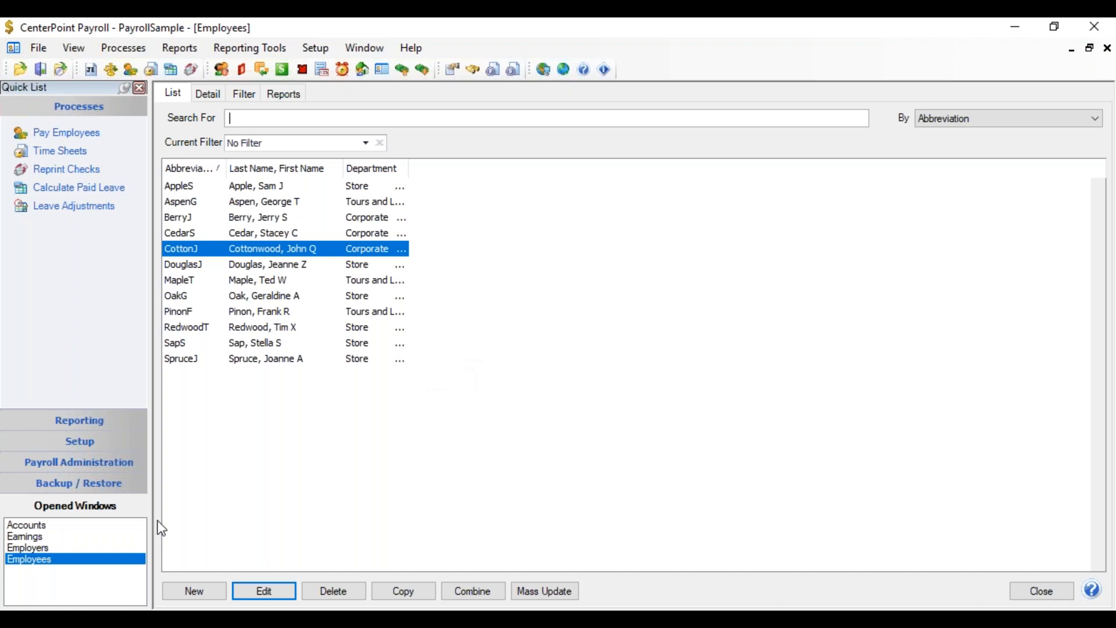
Step: Return to the open Accounts list
{"action": "left_click", "coordinate": [25, 527]}
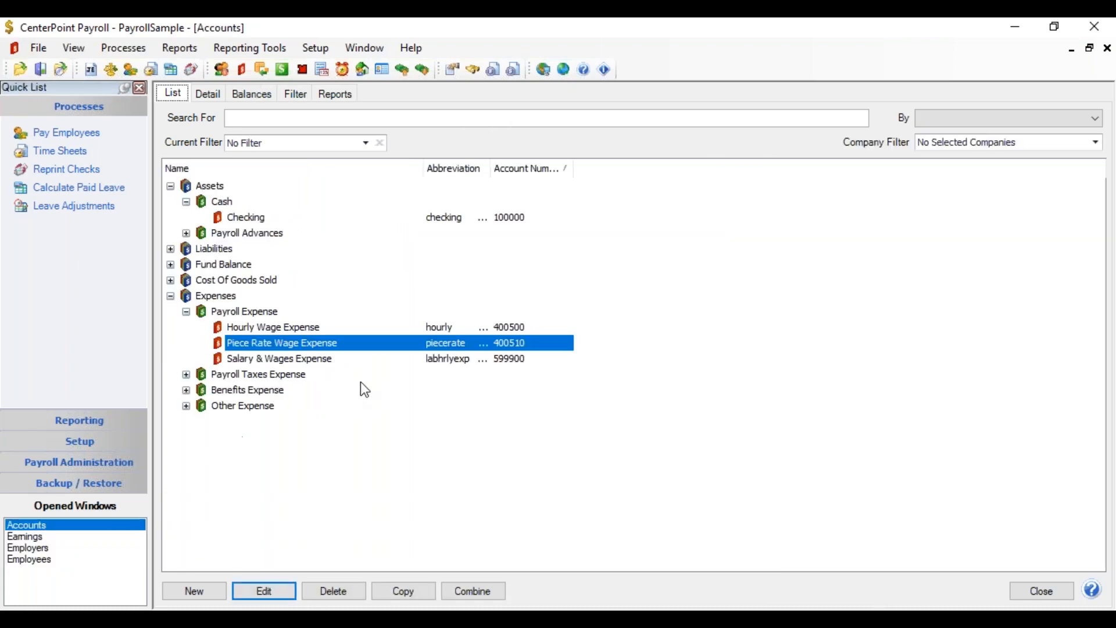